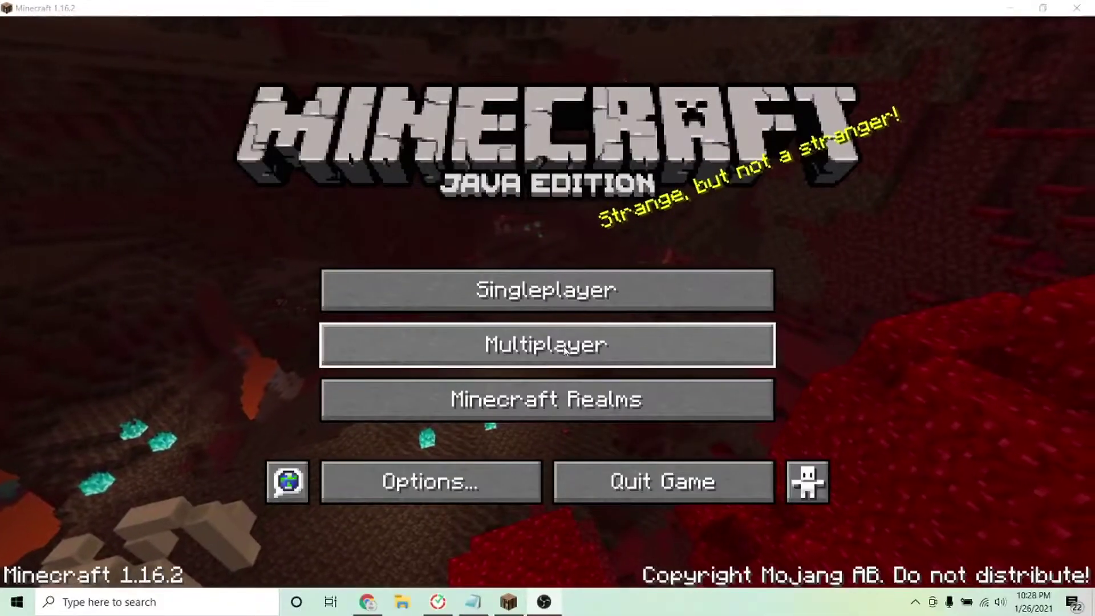
# Join the server named Minecraft Server from Minecraft's multiplayer server list.
pyautogui.click(563, 345)
pyautogui.scroll(-2, 553, 308)
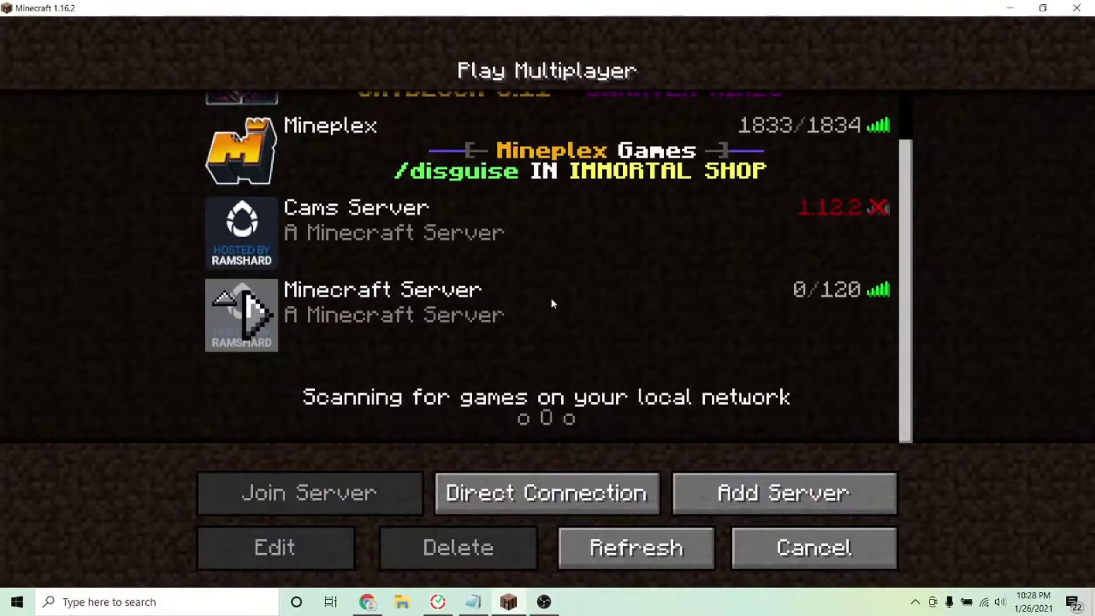
pyautogui.click(459, 323)
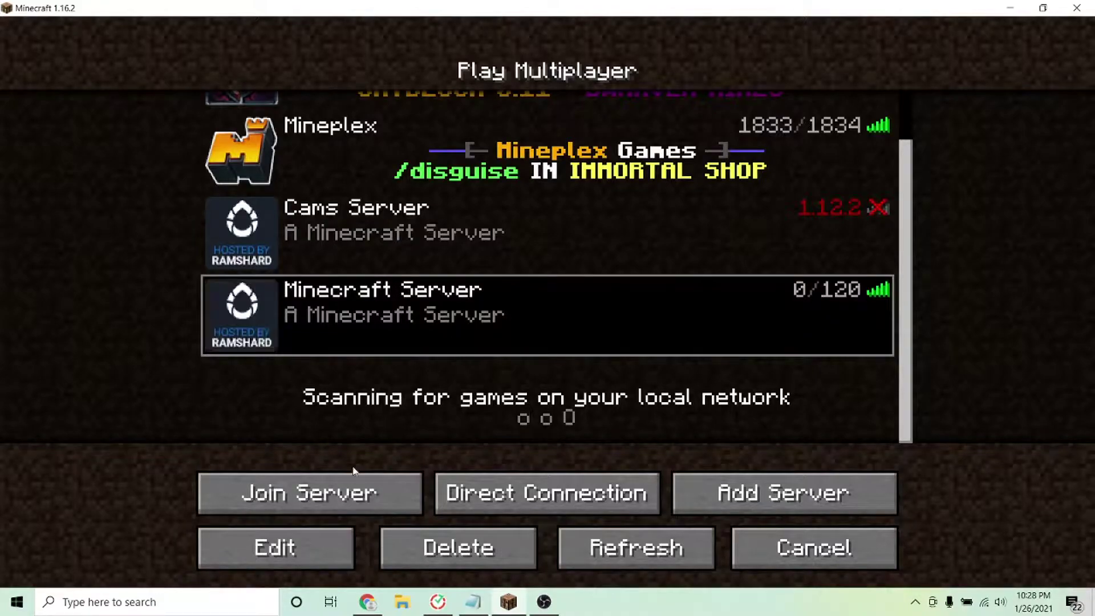
pyautogui.click(313, 494)
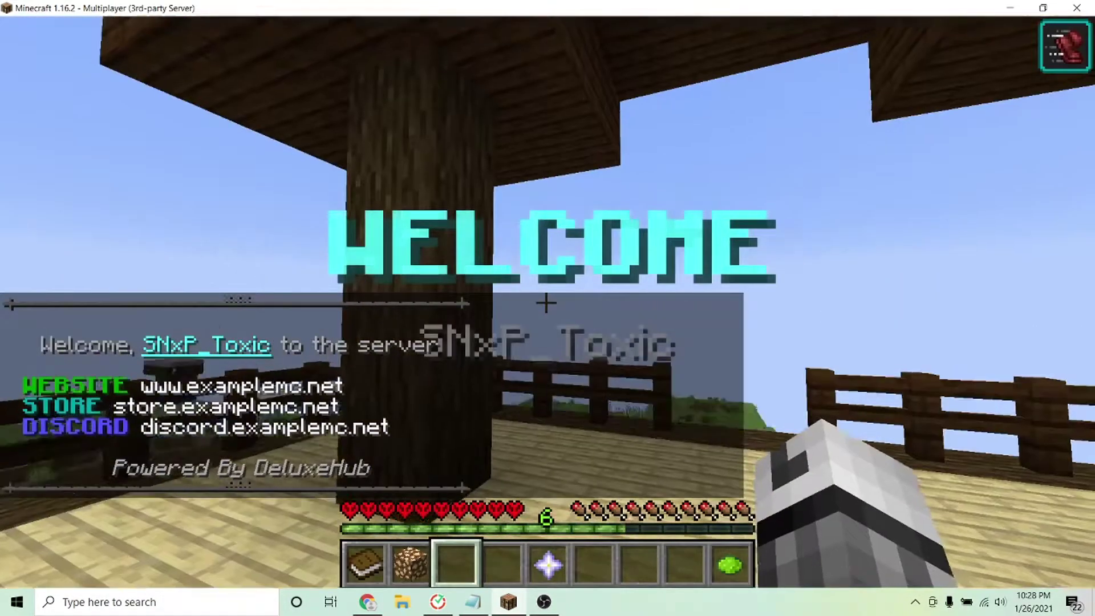
pyautogui.moveTo(548, 308)
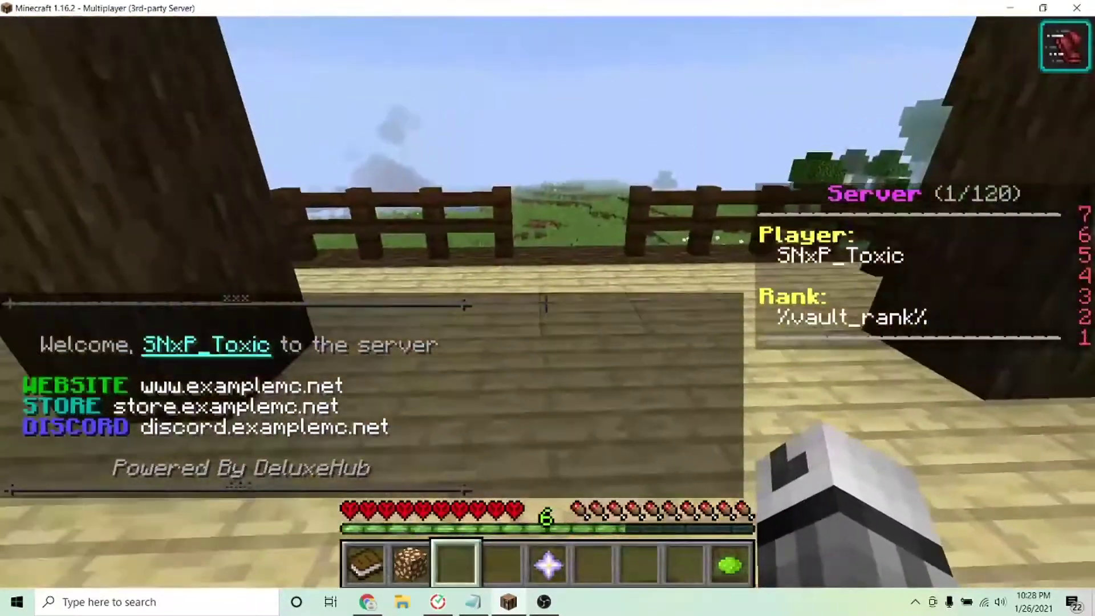
# Set the lobby spawn point at the current spot on the wooden tower with the /setlobby command.
pyautogui.write('t/?')
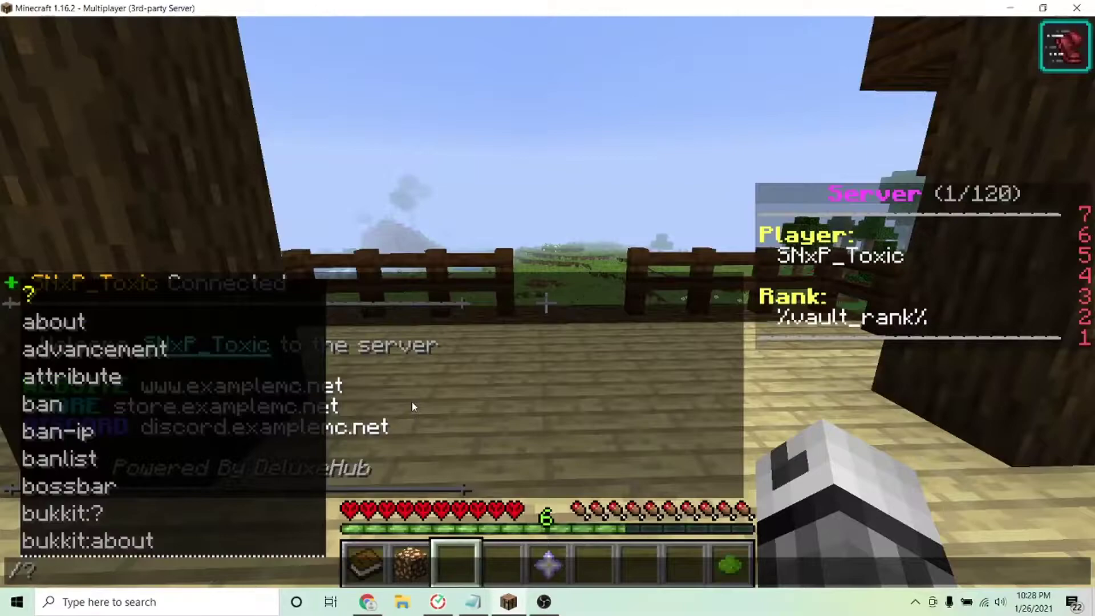
pyautogui.press('BackSpace')
pyautogui.write('setlobby')
pyautogui.press('Return')
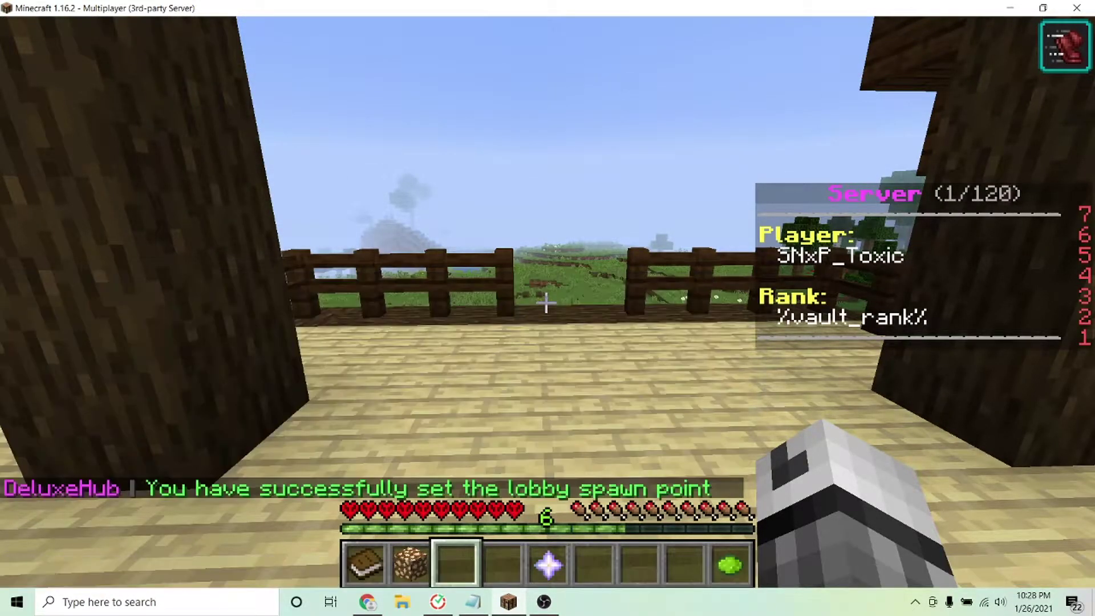
# Walk down from the tower and teleport back to the spawn point with the /lobby command.
pyautogui.press('w')
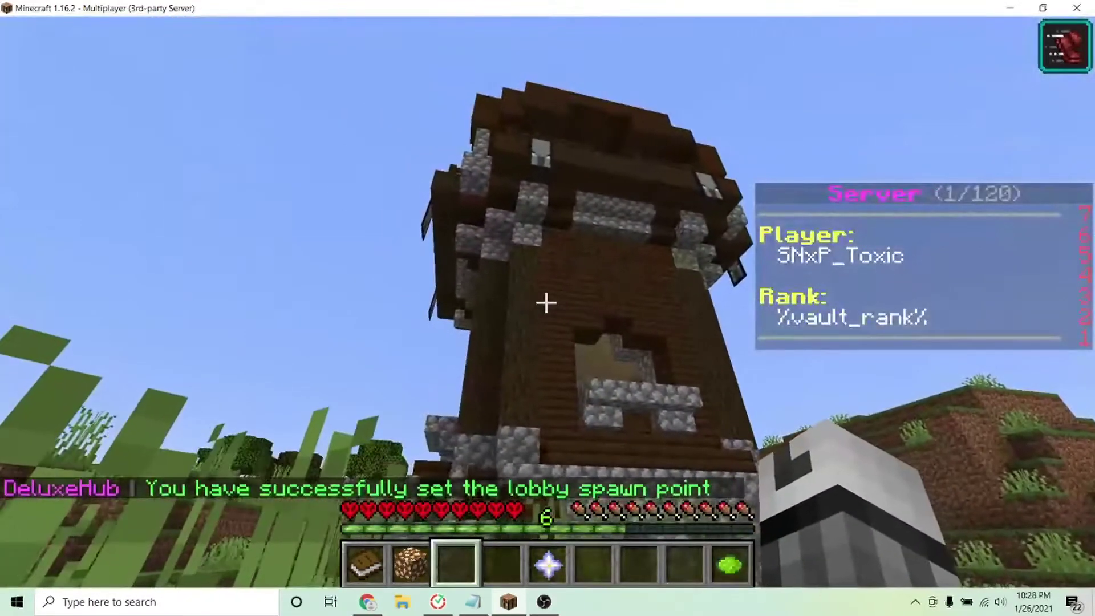
pyautogui.press('/')
pyautogui.write('lobby')
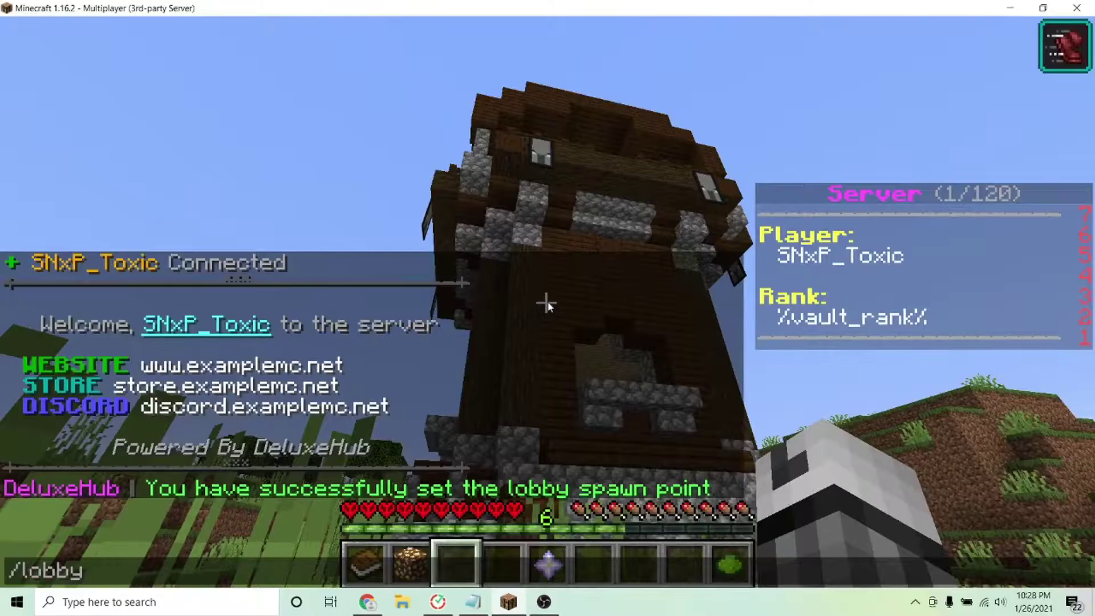
pyautogui.press('Return')
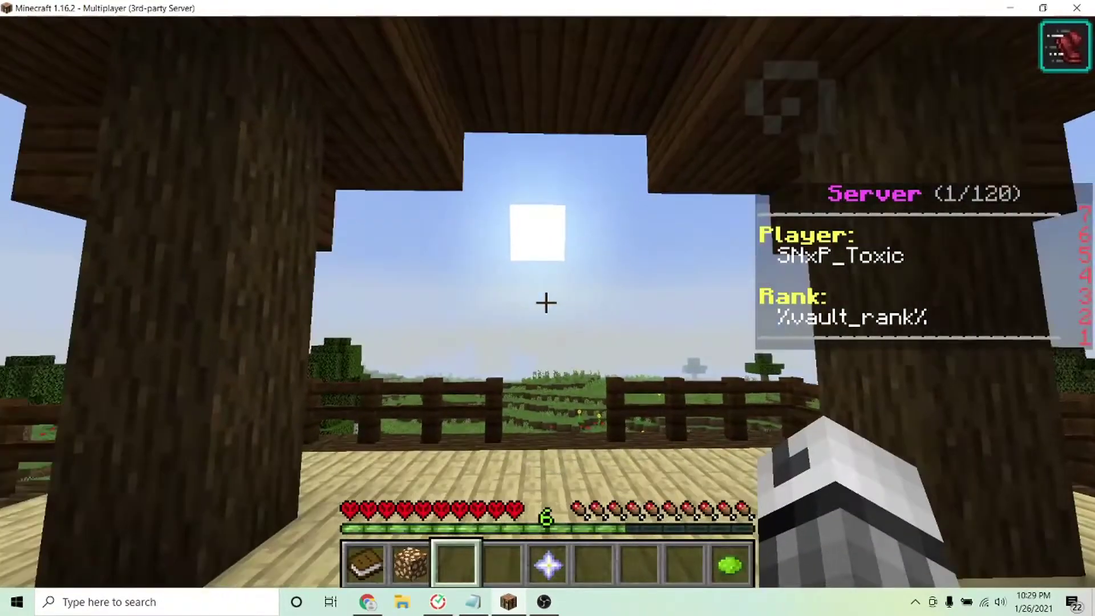
# Switch to the RAMShard control panel and open the config files list of the RAMShard Tutorial Server.
pyautogui.press('Escape')
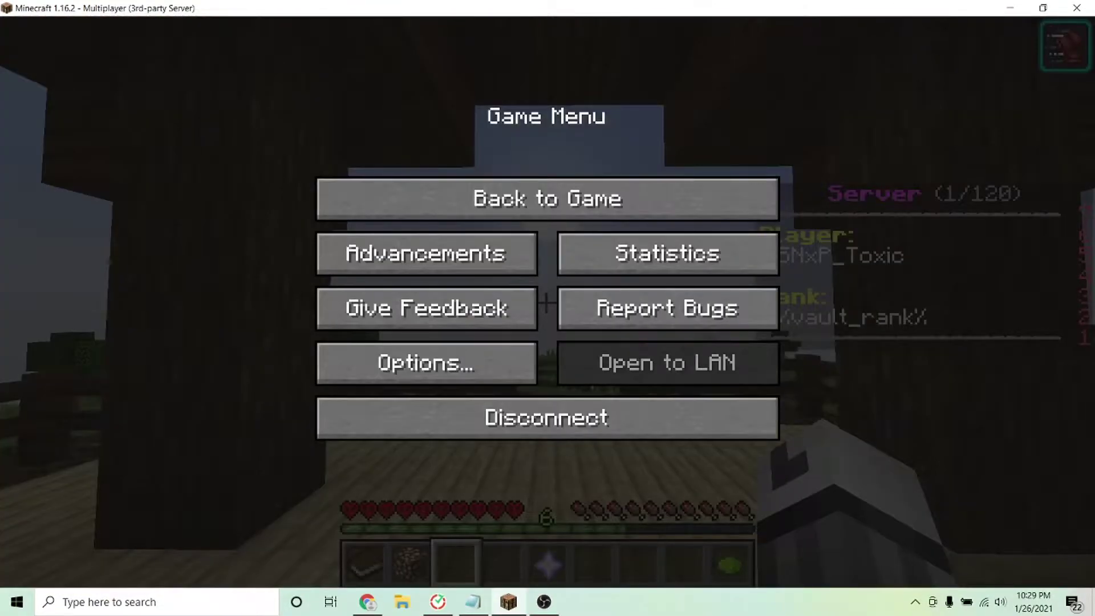
pyautogui.click(874, 119)
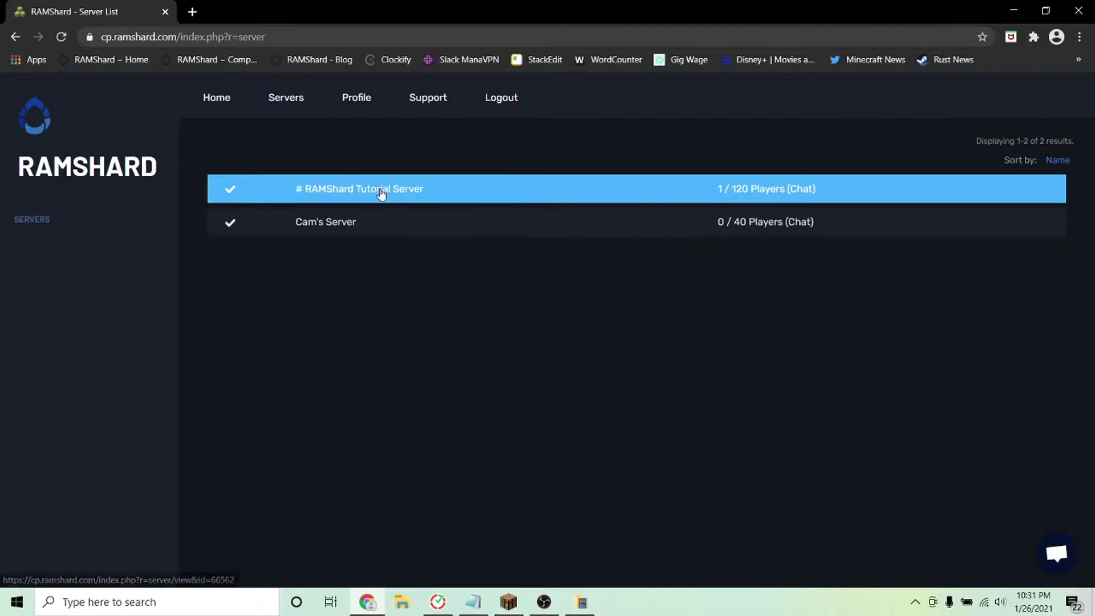
pyautogui.click(381, 191)
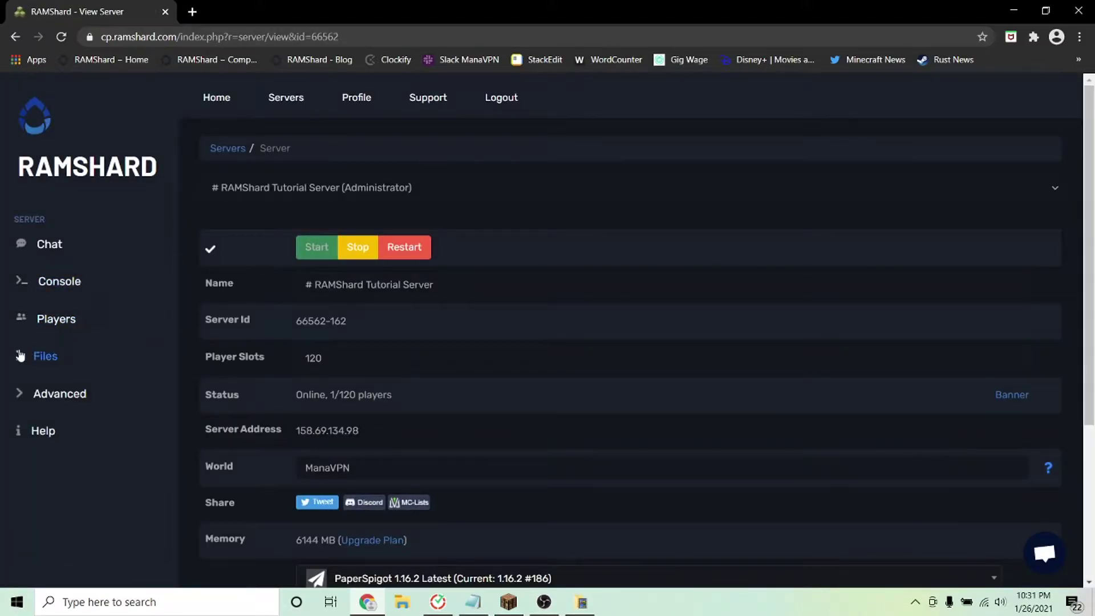
pyautogui.click(45, 356)
pyautogui.click(43, 383)
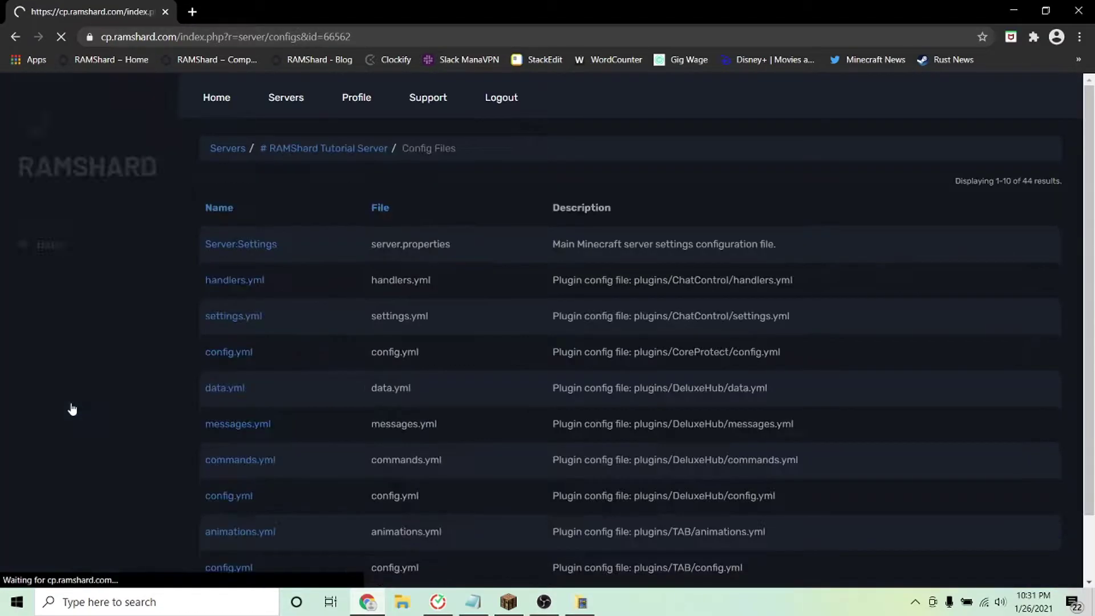
# Open DeluxeHub's commands.yml and delete the selected text in the gmc command's enabled value.
pyautogui.scroll(-2, 108, 377)
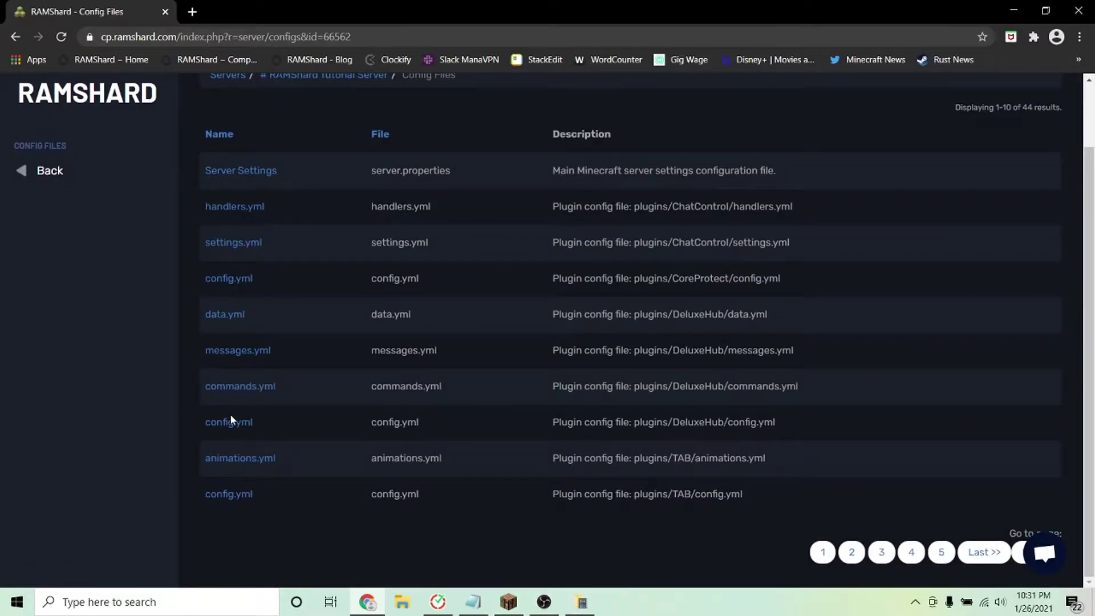
pyautogui.click(228, 389)
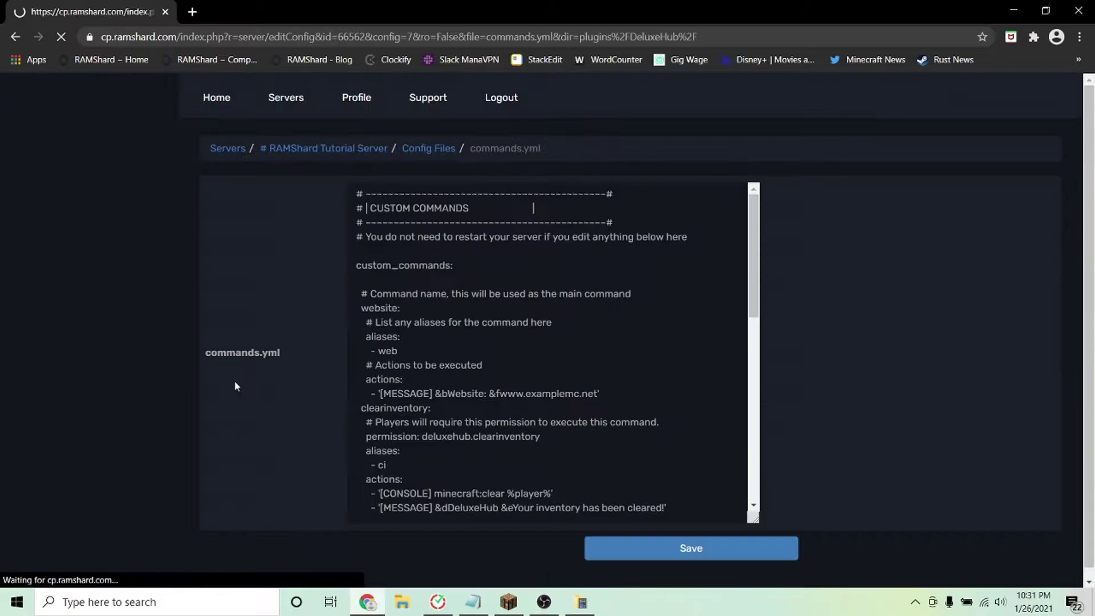
pyautogui.scroll(-12, 446, 307)
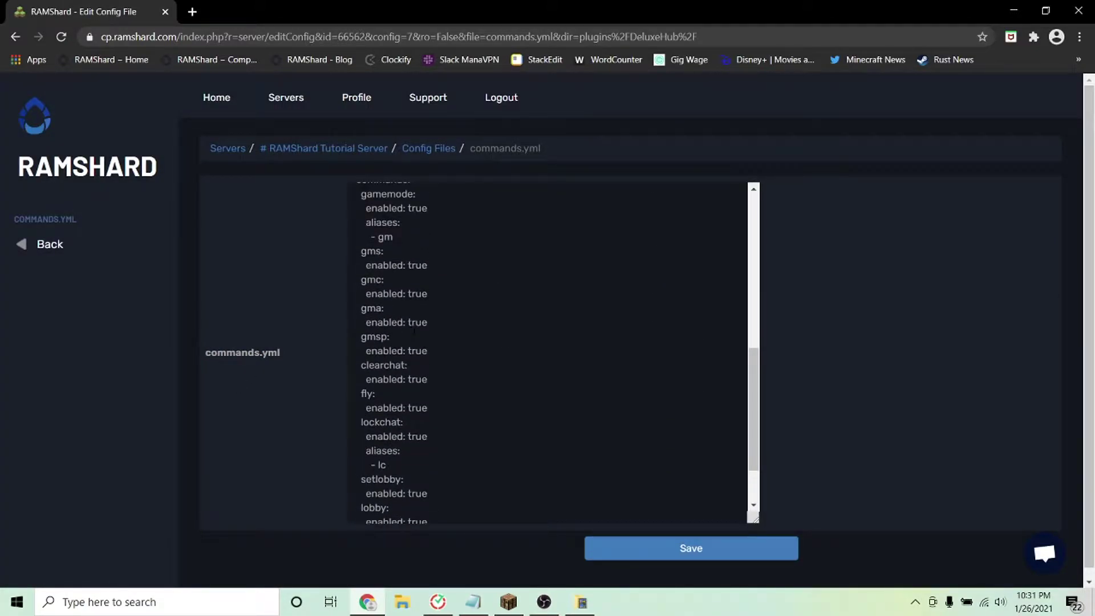
pyautogui.moveTo(427, 293); pyautogui.dragTo(412, 293)
pyautogui.press('BackSpace')
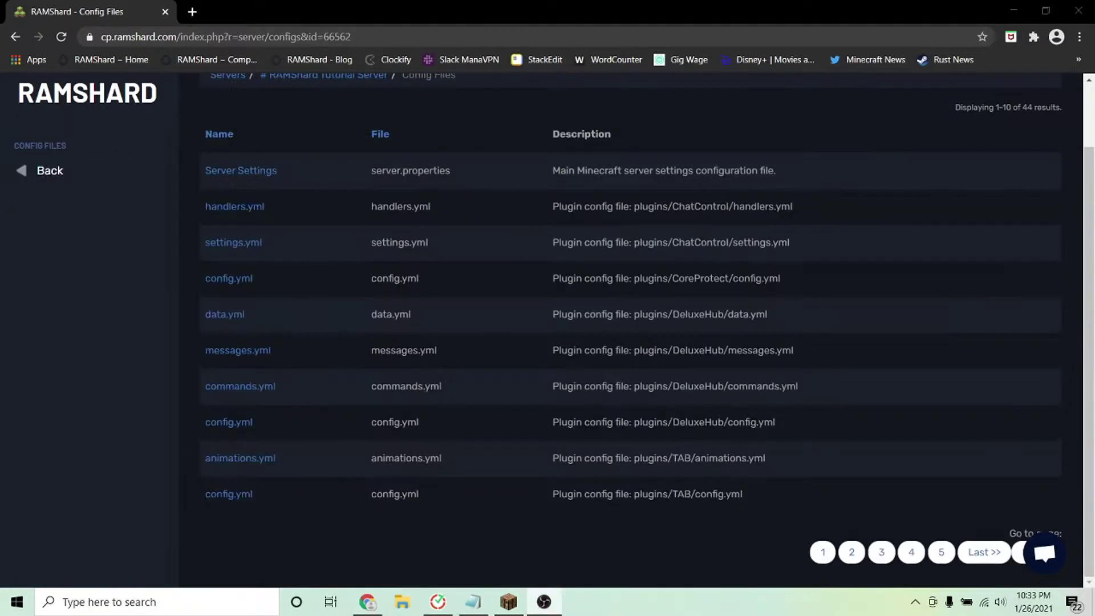
# Change the scoreboard title text in DeluxeHub's config.yml to "RAMShard Server", keeping the formatting codes, and save the file.
pyautogui.click(231, 425)
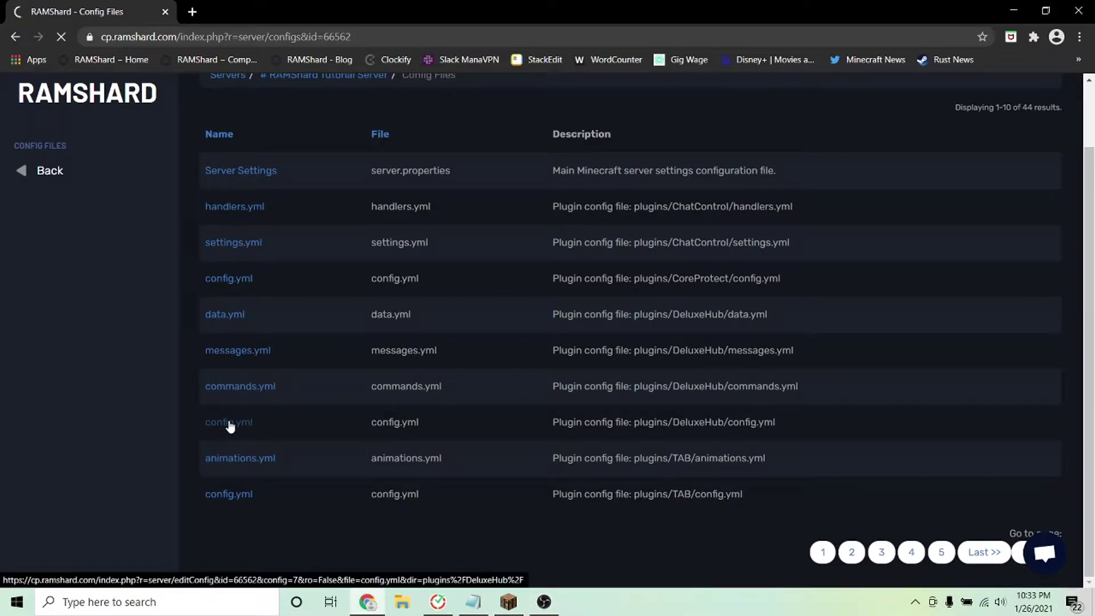
pyautogui.scroll(-3, 513, 342)
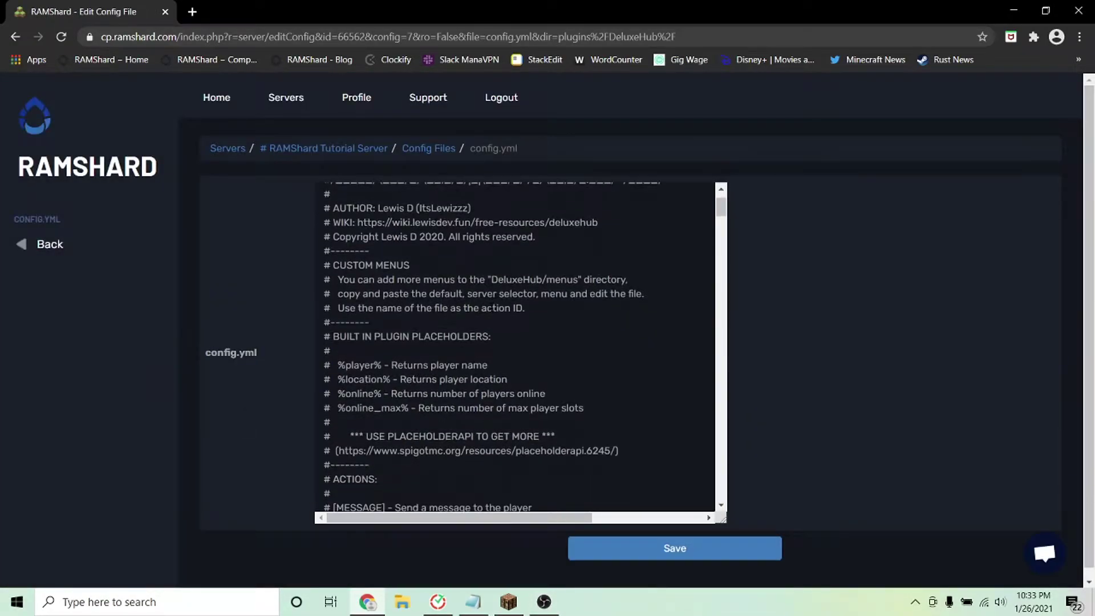
pyautogui.scroll(-15, 492, 309)
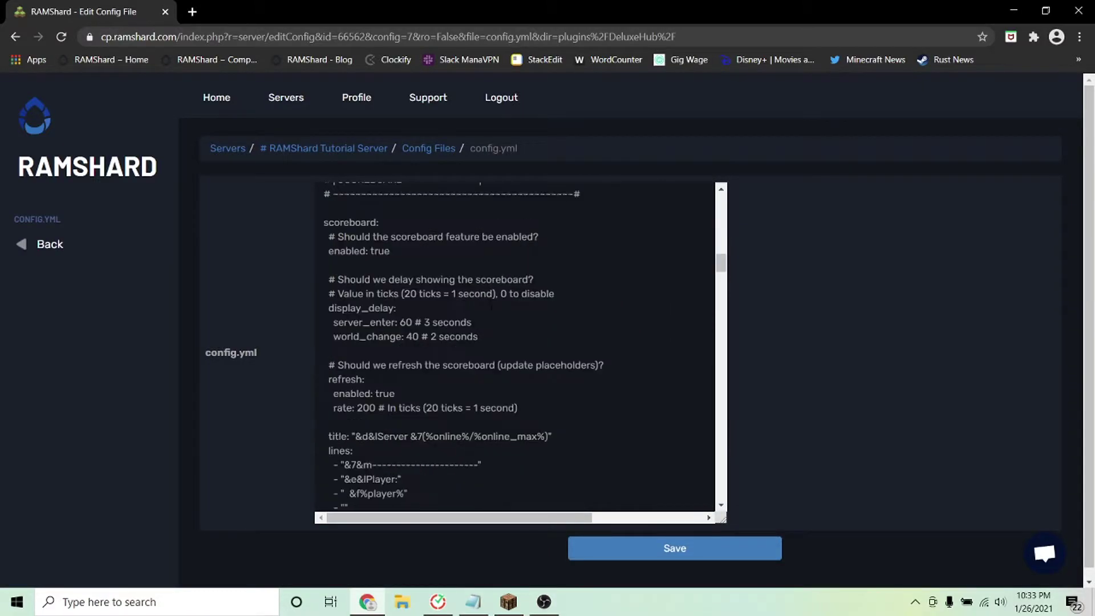
pyautogui.moveTo(408, 294); pyautogui.dragTo(404, 294)
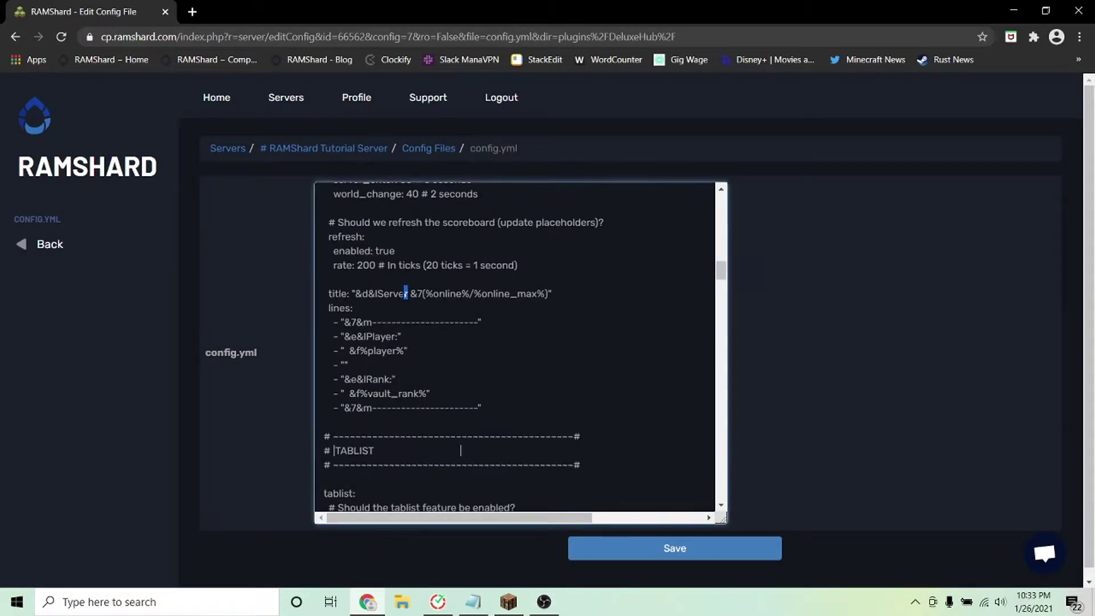
pyautogui.write('RAMShard S')
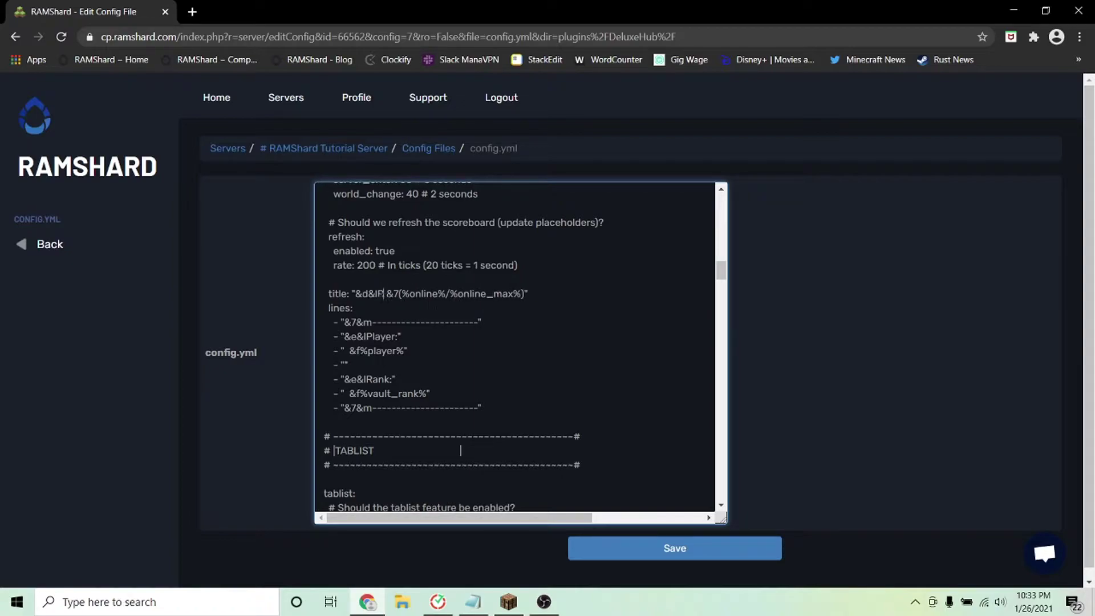
pyautogui.write('erver')
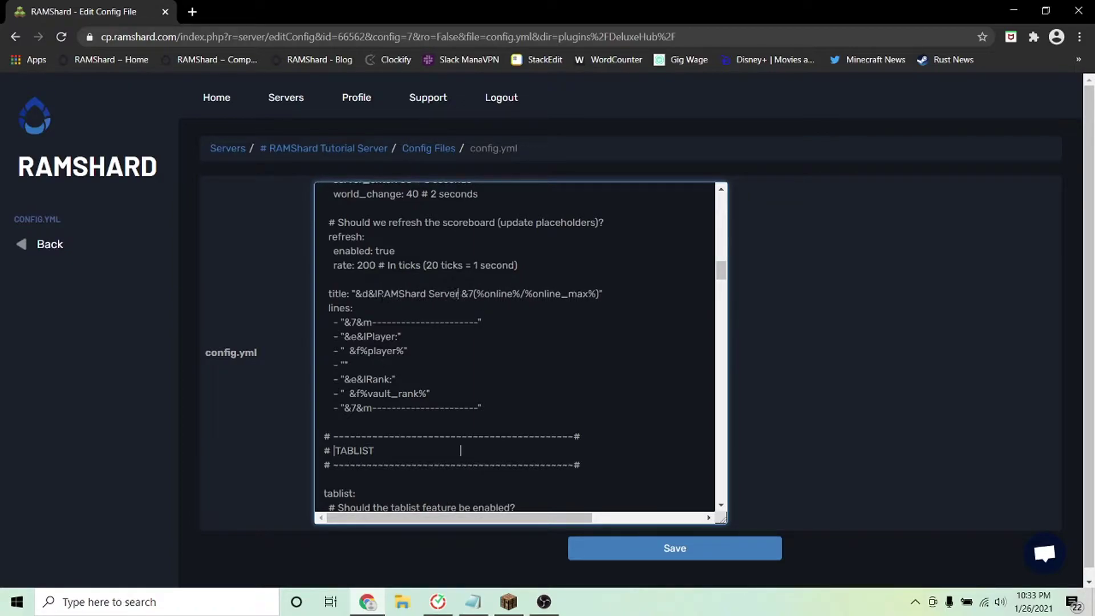
pyautogui.click(650, 549)
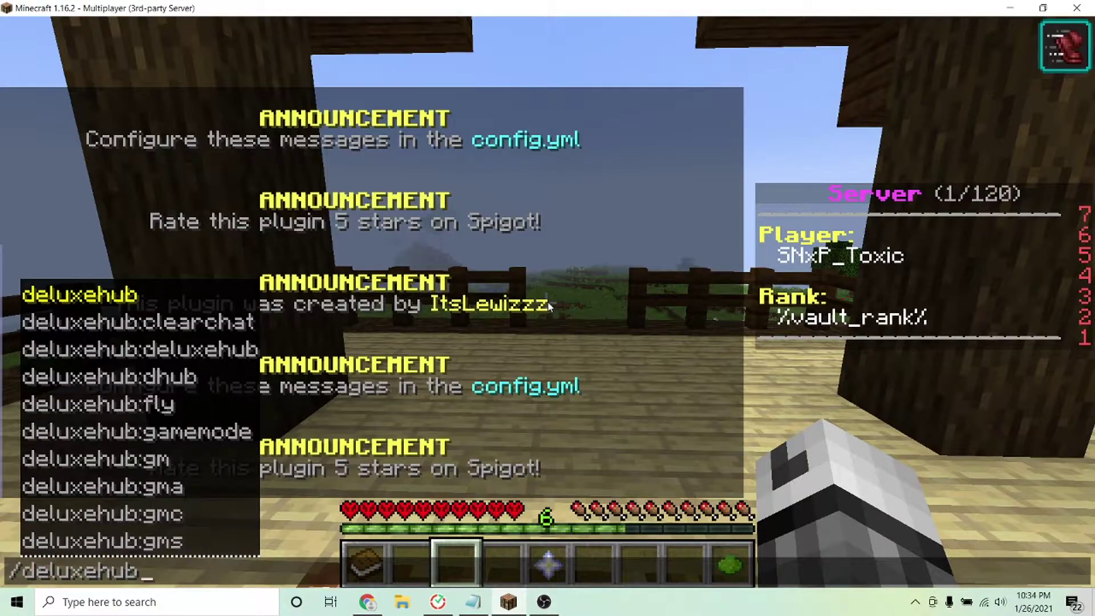
# Reload the plugin in Minecraft with the /deluxehub reload command.
pyautogui.write('reload')
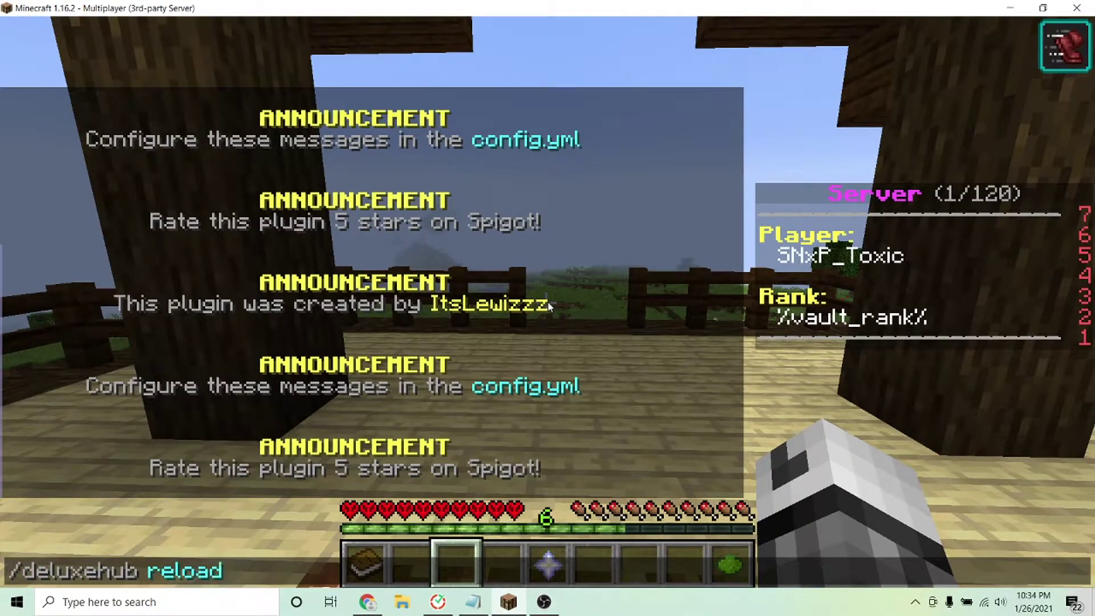
pyautogui.press('Return')
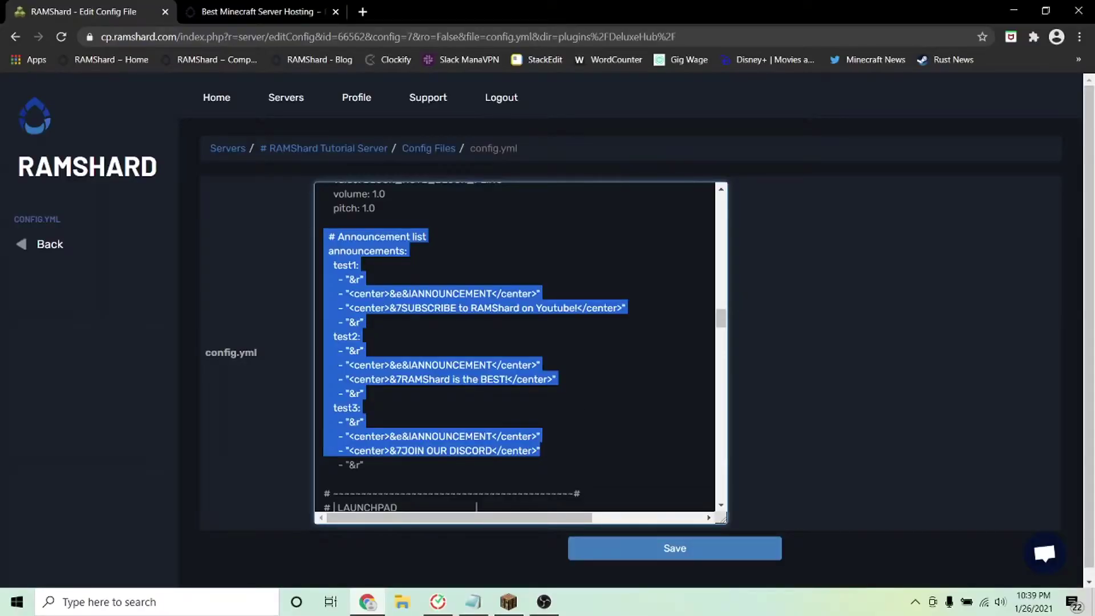
# Examine the launchpad and double jump settings in DeluxeHub's config.yml, including their launch power values.
pyautogui.click(562, 445)
pyautogui.scroll(-5, 513, 342)
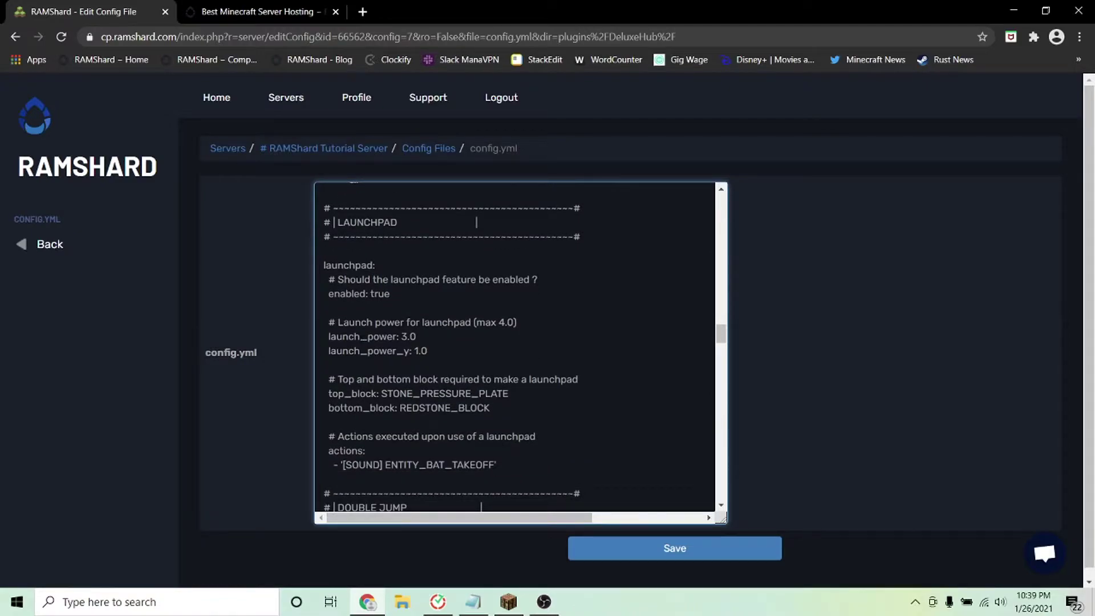
pyautogui.moveTo(415, 337)
pyautogui.mouseDown()
pyautogui.moveTo(399, 336)
pyautogui.moveTo(409, 351)
pyautogui.mouseUp()
pyautogui.scroll(-4, 409, 351)
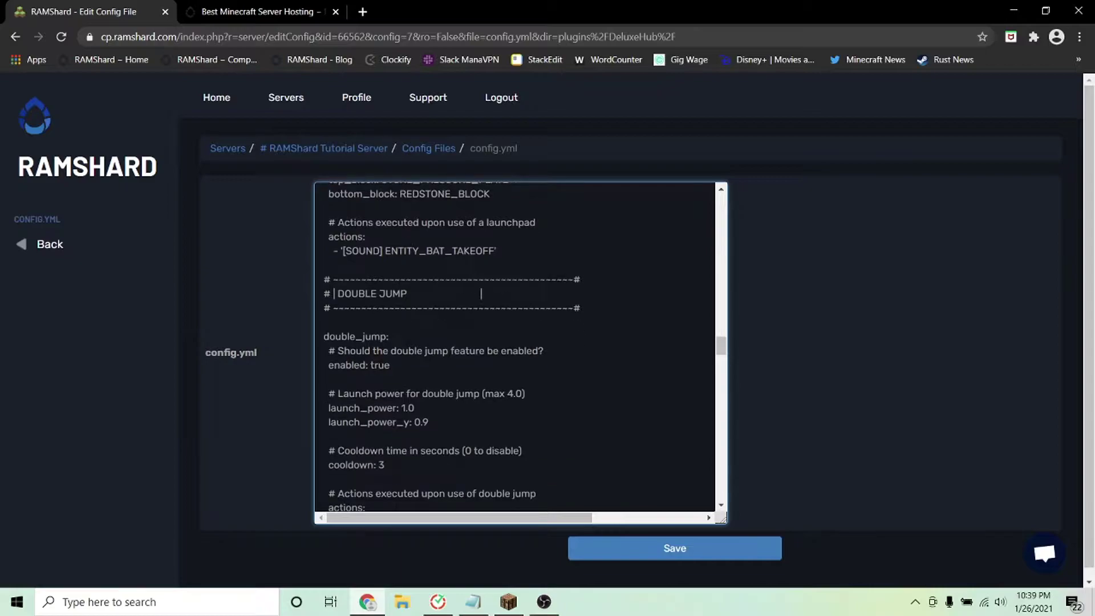
pyautogui.scroll(-2, 513, 342)
pyautogui.moveTo(455, 360); pyautogui.dragTo(310, 272)
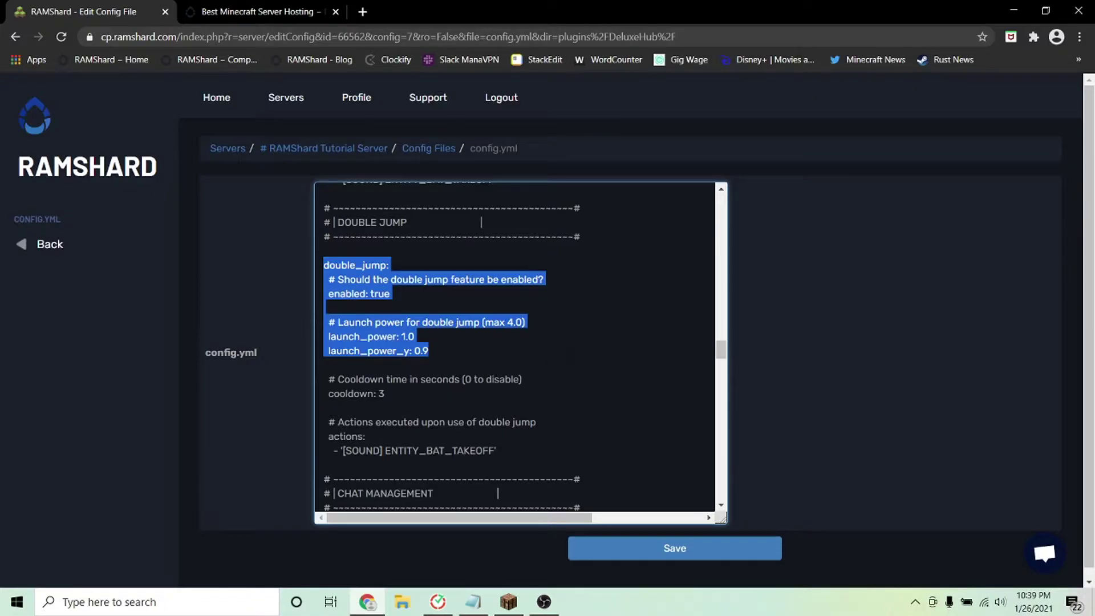
pyautogui.click(549, 354)
# Review the blocked commands, anti-swear, player join event, join settings and custom join items sections of config.yml.
pyautogui.scroll(-5, 561, 345)
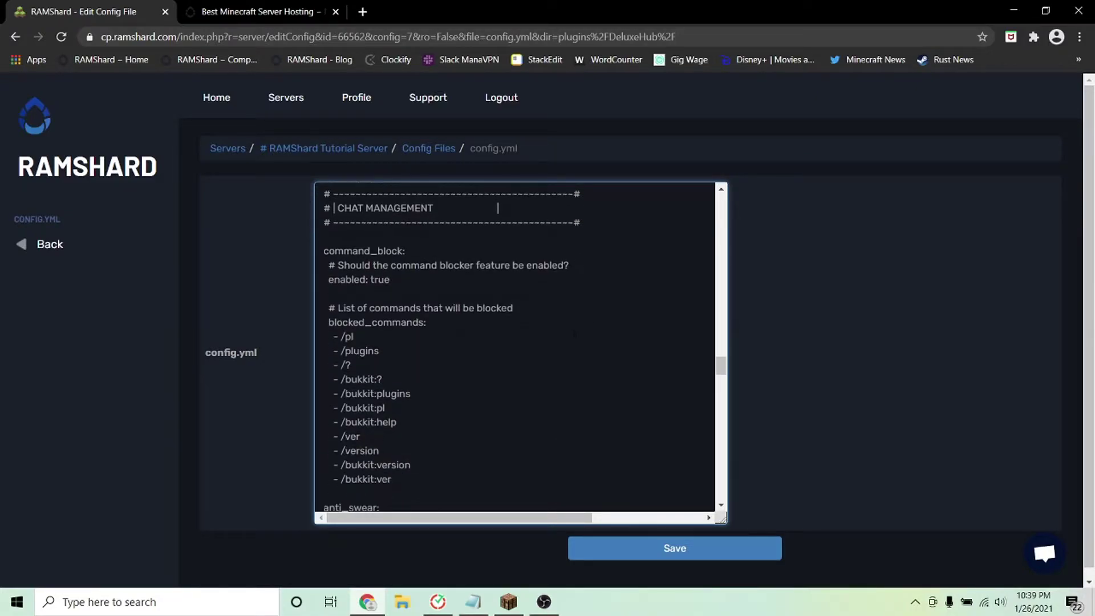
pyautogui.scroll(-2, 498, 207)
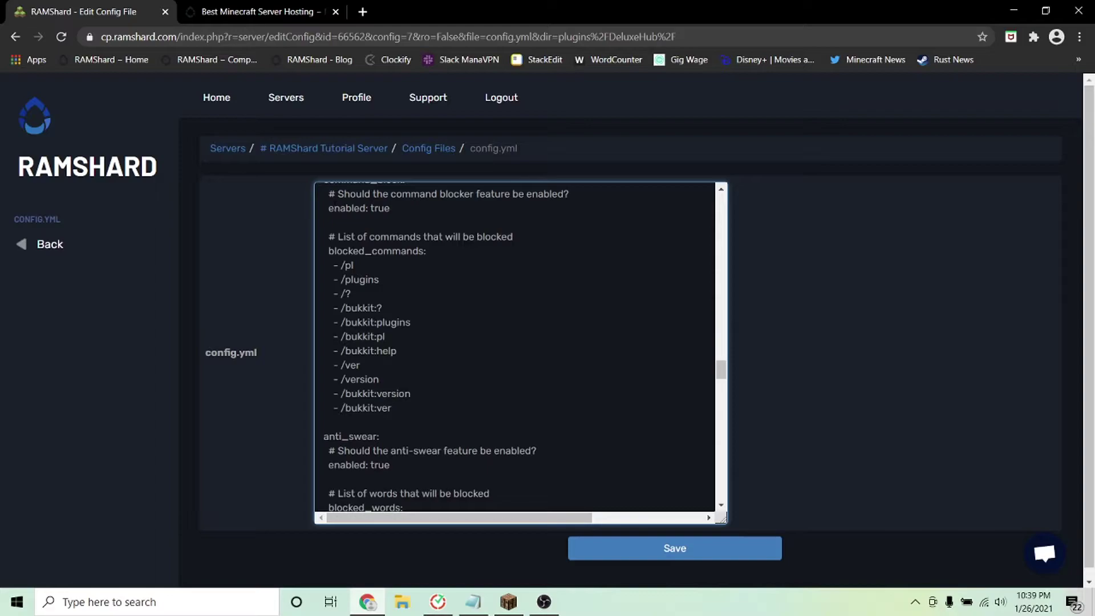
pyautogui.scroll(-5, 492, 259)
pyautogui.scroll(-3, 493, 259)
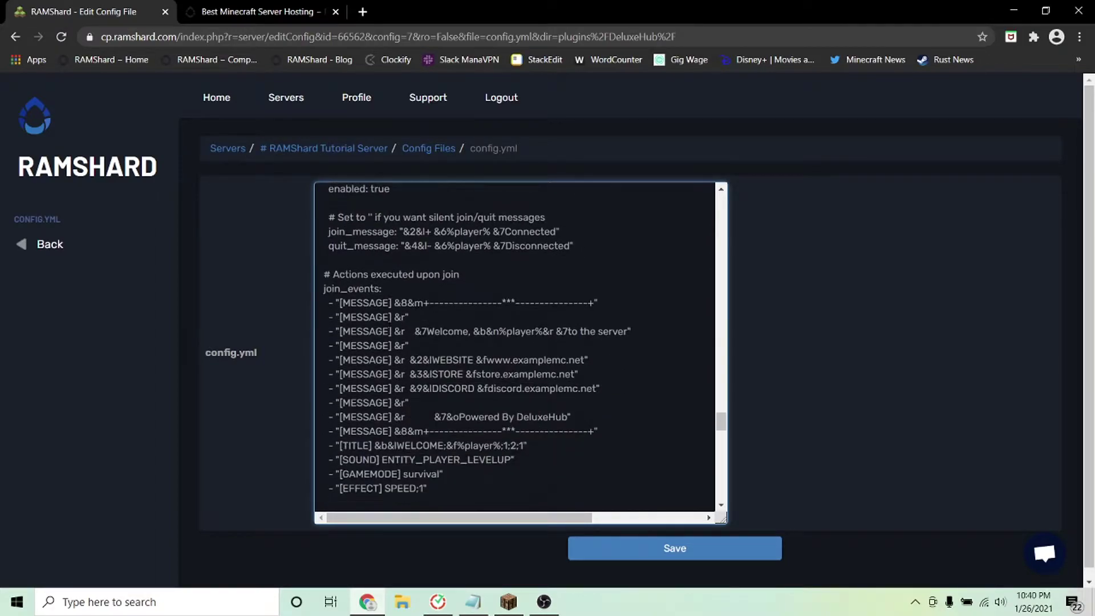
pyautogui.scroll(3, 493, 259)
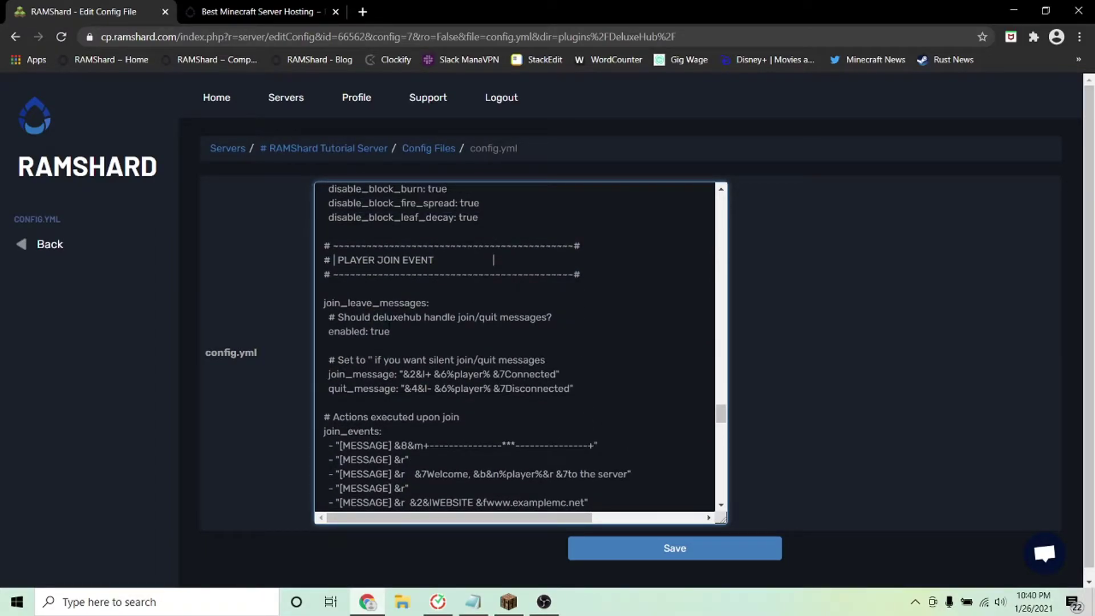
pyautogui.scroll(-5, 493, 259)
pyautogui.scroll(-5, 515, 347)
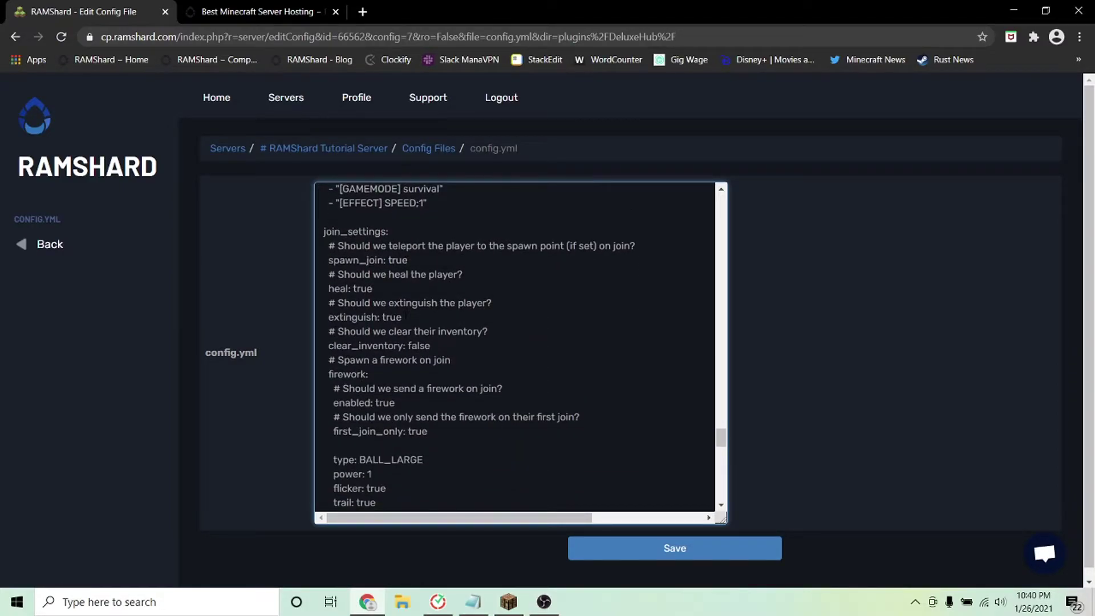
pyautogui.scroll(-5, 514, 347)
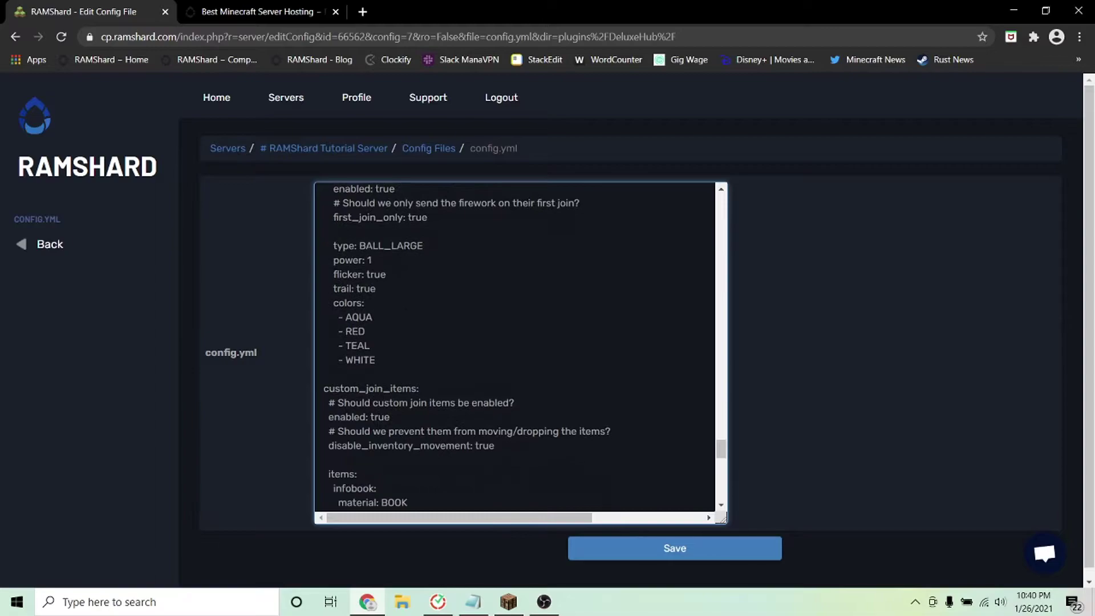
# Switch to Minecraft and display DeluxeHub's hologram command help with /deluxehub hologram.
pyautogui.scroll(-5, 514, 347)
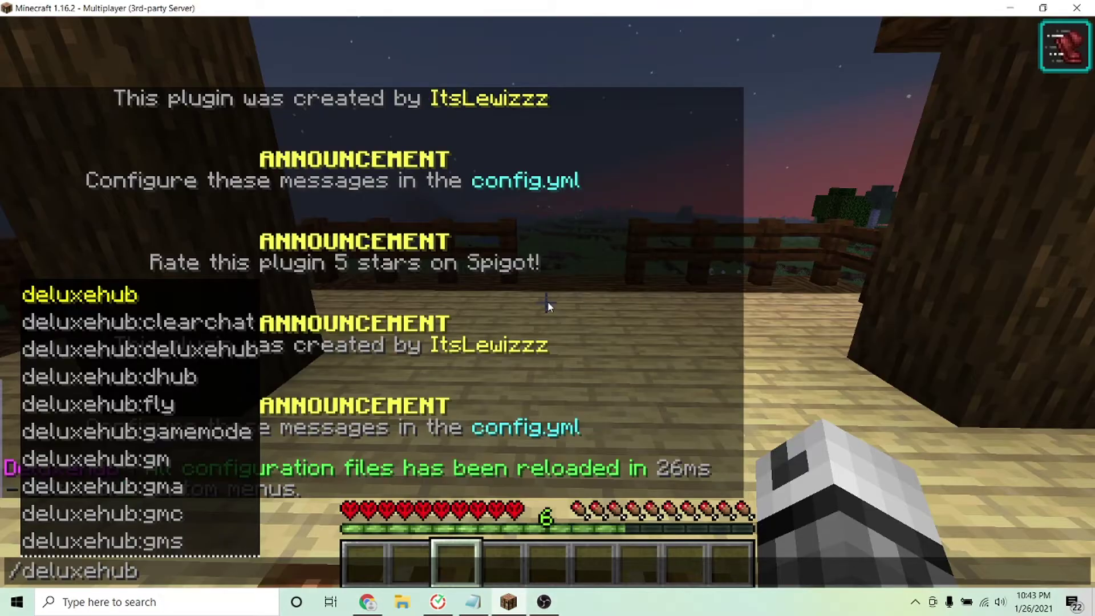
pyautogui.write('hologr')
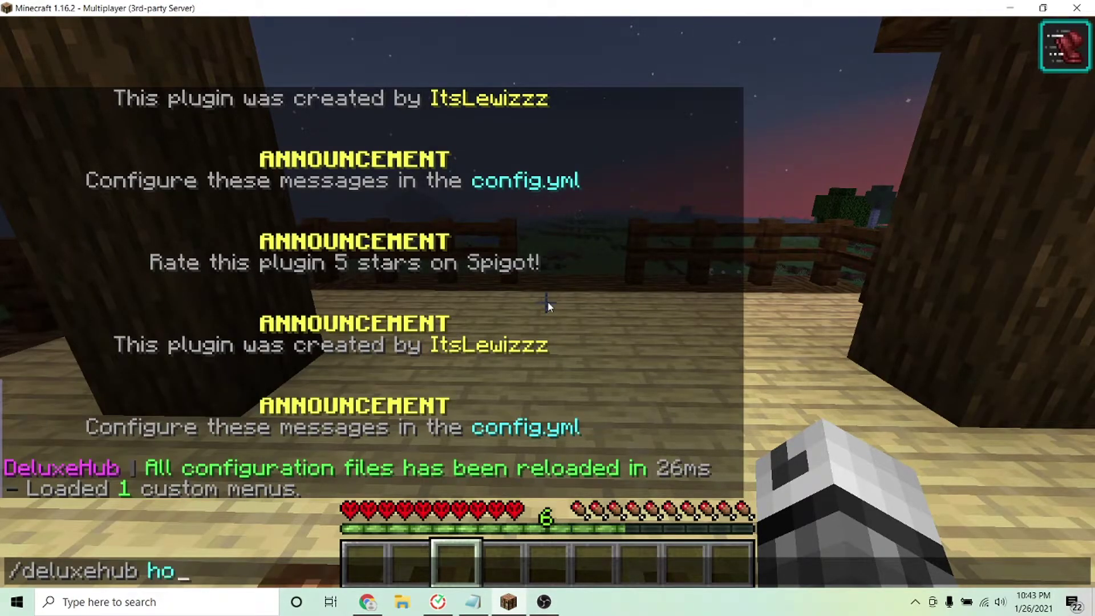
pyautogui.write('am')
pyautogui.press('Return')
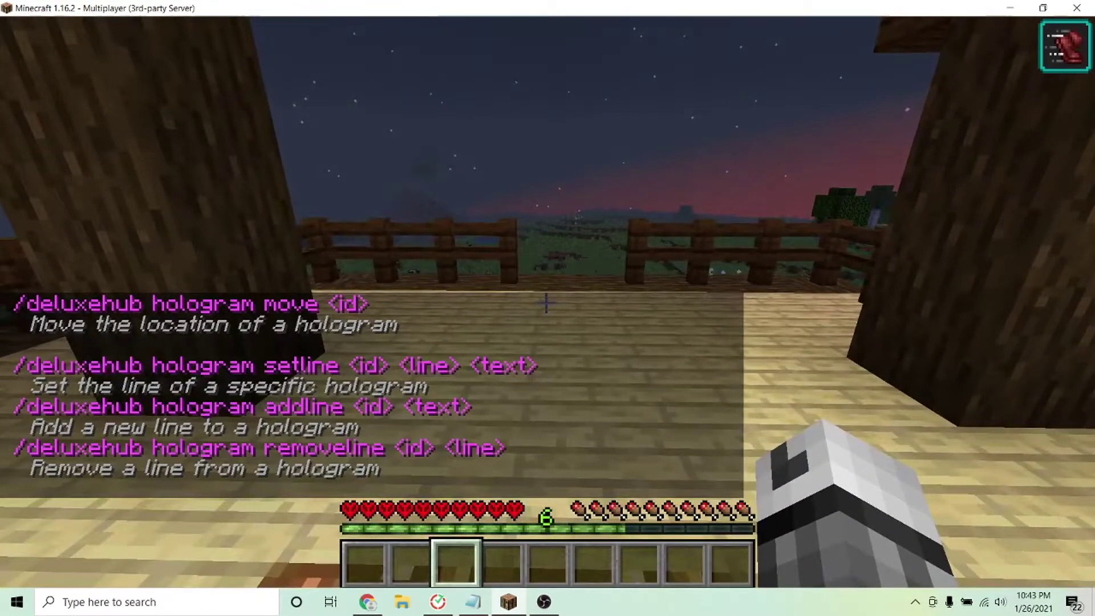
# Create a new hologram with the ID holo1 using the /deluxehub hologram create command.
pyautogui.write('/')
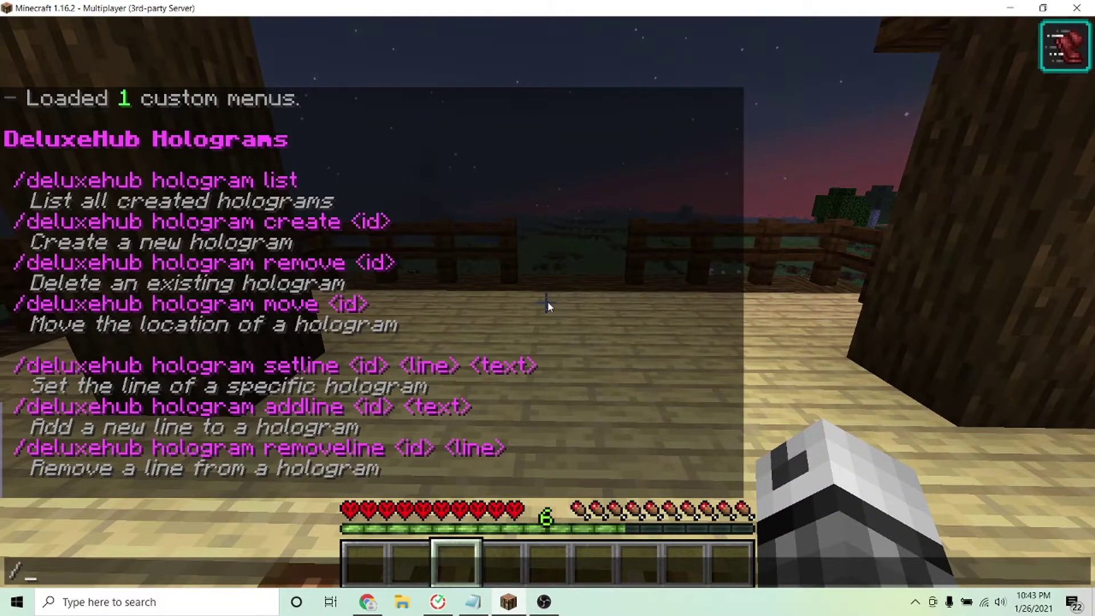
pyautogui.press('Up')
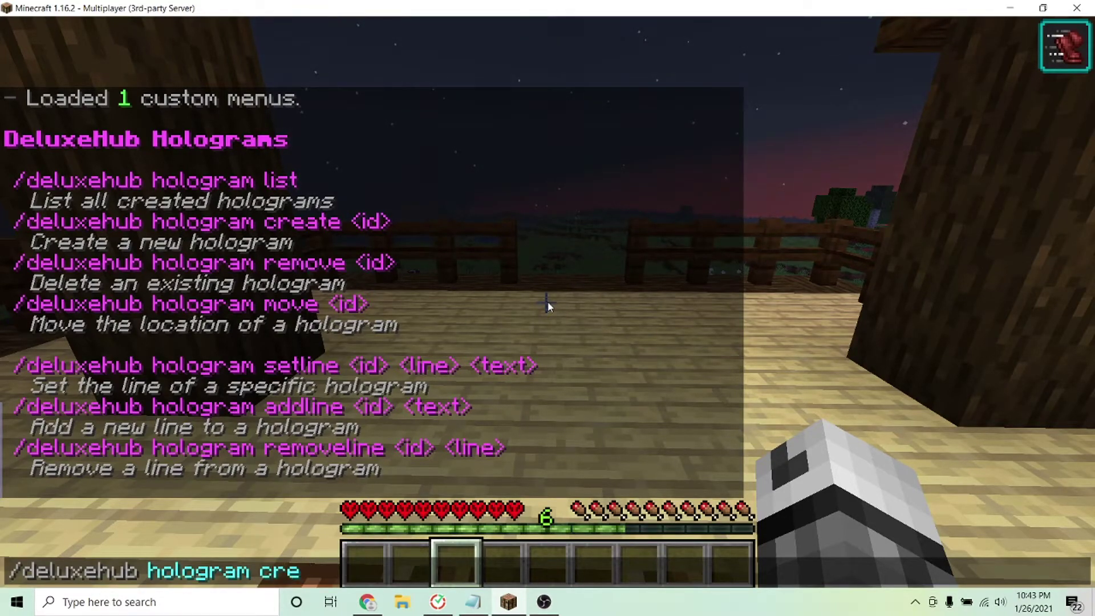
pyautogui.write('create holo1')
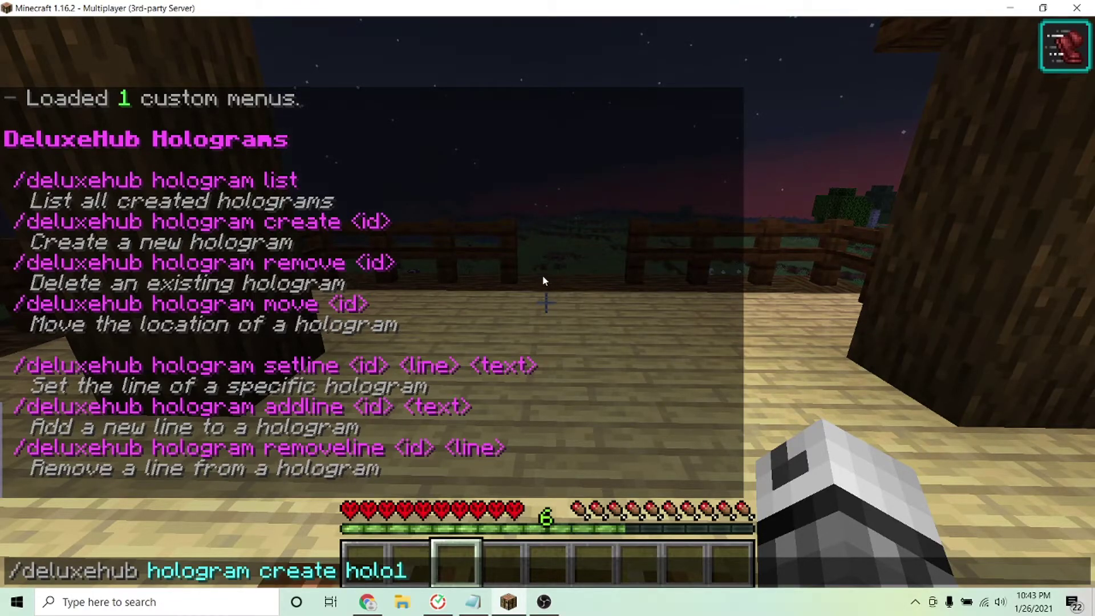
pyautogui.press('Return')
# Set line 1 of hologram holo1 to "RAMShard Server" with the setline command.
pyautogui.write('setlin')
pyautogui.write('e holo1')
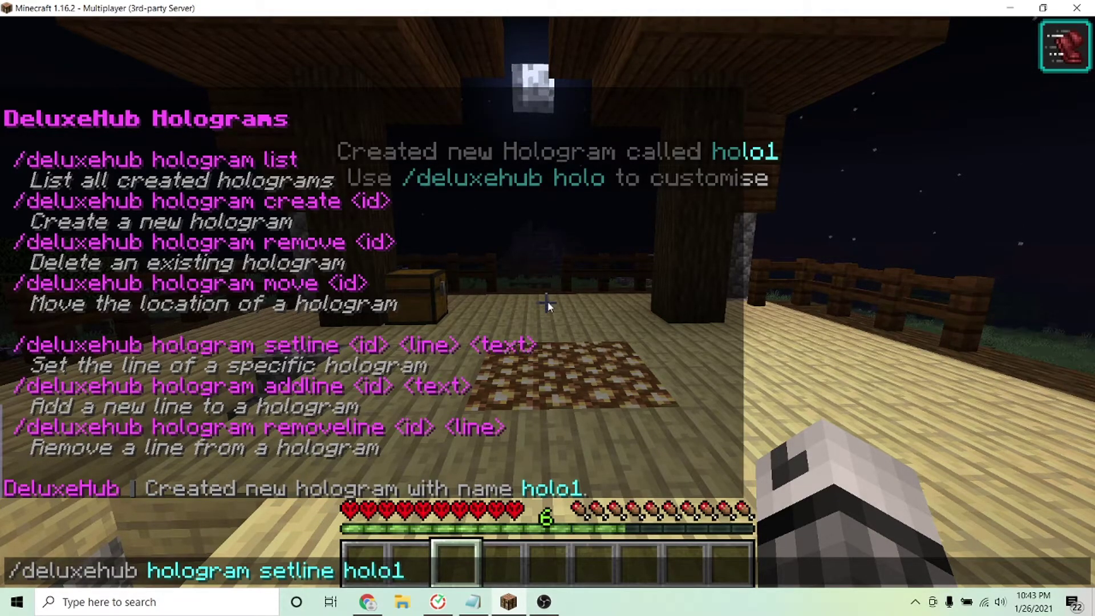
pyautogui.write(' 1')
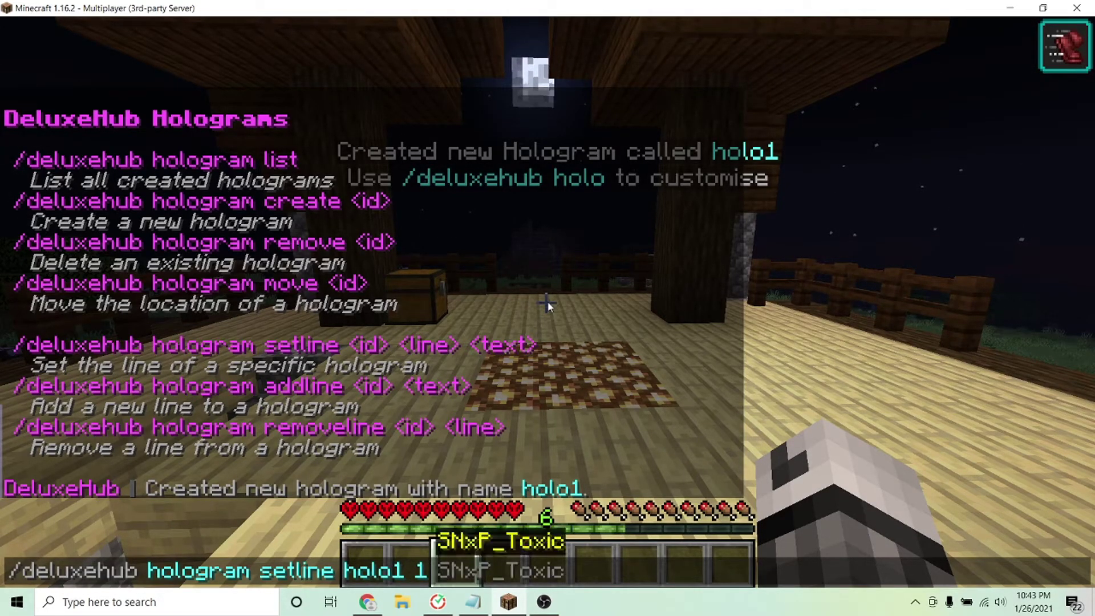
pyautogui.write(' R')
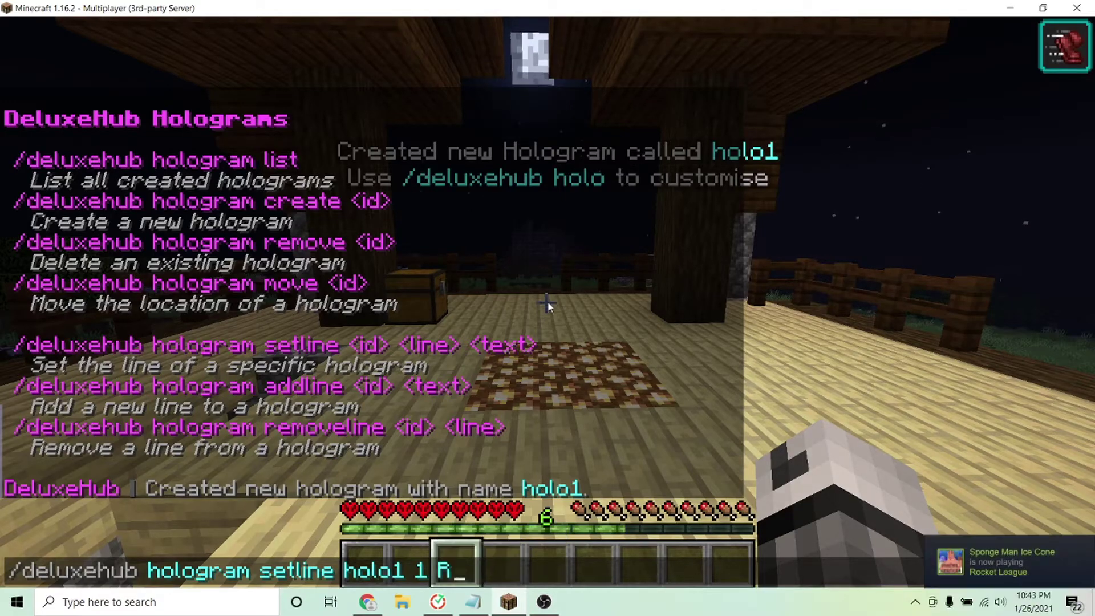
pyautogui.write('AMShard Server')
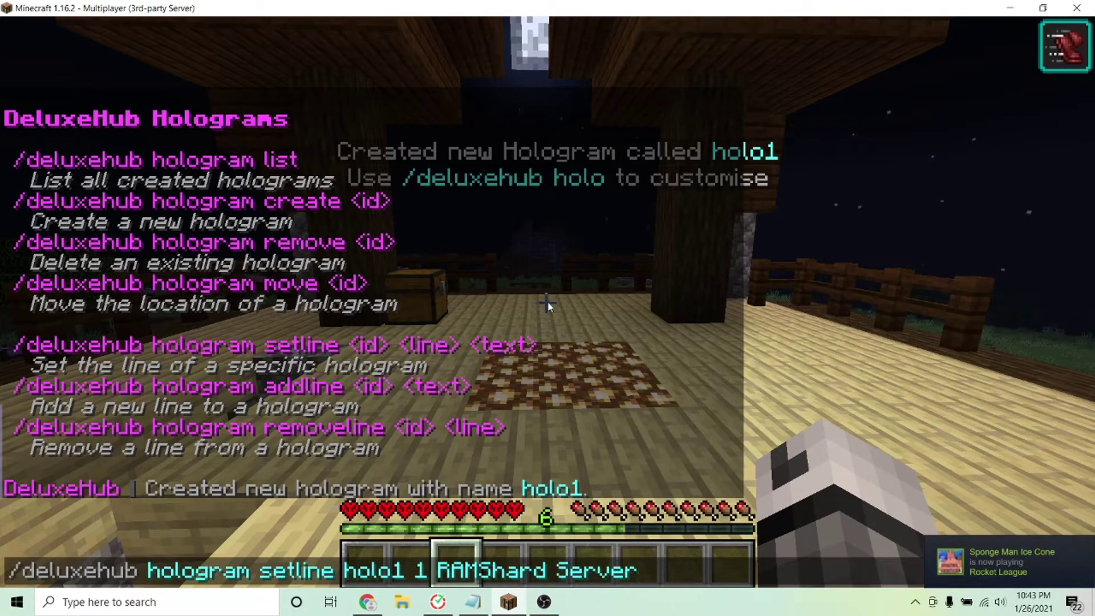
pyautogui.press('Return')
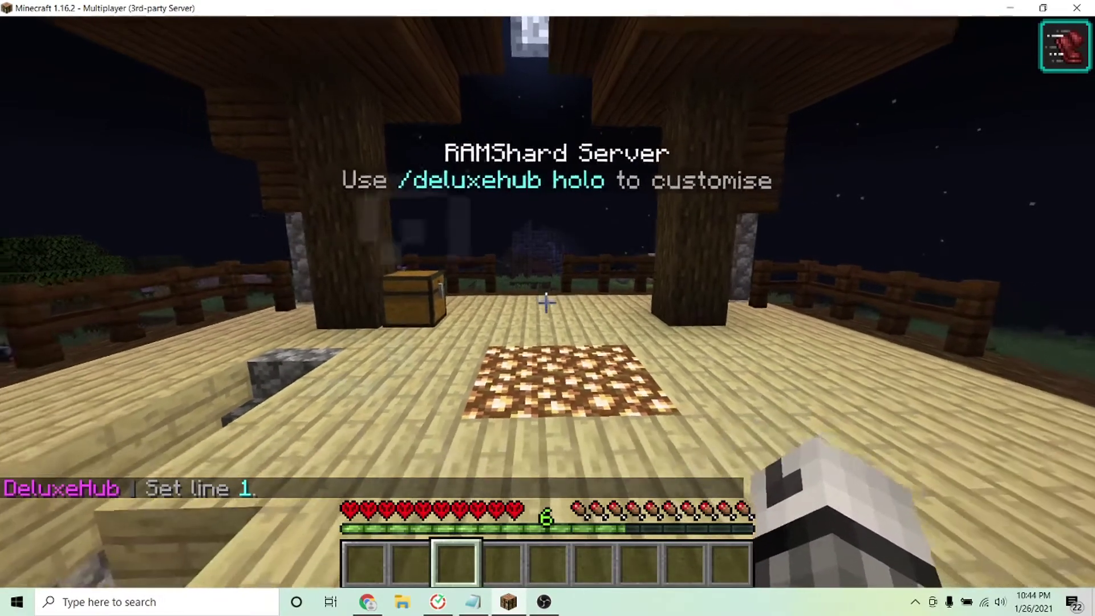
# Set line 2 of hologram holo1 to "Welcome!" with the setline command.
pyautogui.press('/')
pyautogui.press('Up')
pyautogui.press('BackSpace')
pyautogui.press('BackSpace')
pyautogui.press('BackSpace')
pyautogui.press('BackSpace')
pyautogui.press('BackSpace')
pyautogui.press('BackSpace')
pyautogui.press('BackSpace')
pyautogui.press('BackSpace')
pyautogui.press('BackSpace')
pyautogui.press('BackSpace')
pyautogui.press('BackSpace')
pyautogui.press('BackSpace')
pyautogui.press('BackSpace')
pyautogui.press('BackSpace')
pyautogui.press('BackSpace')
pyautogui.press('BackSpace')
pyautogui.press('BackSpace')
pyautogui.write('2 Wel')
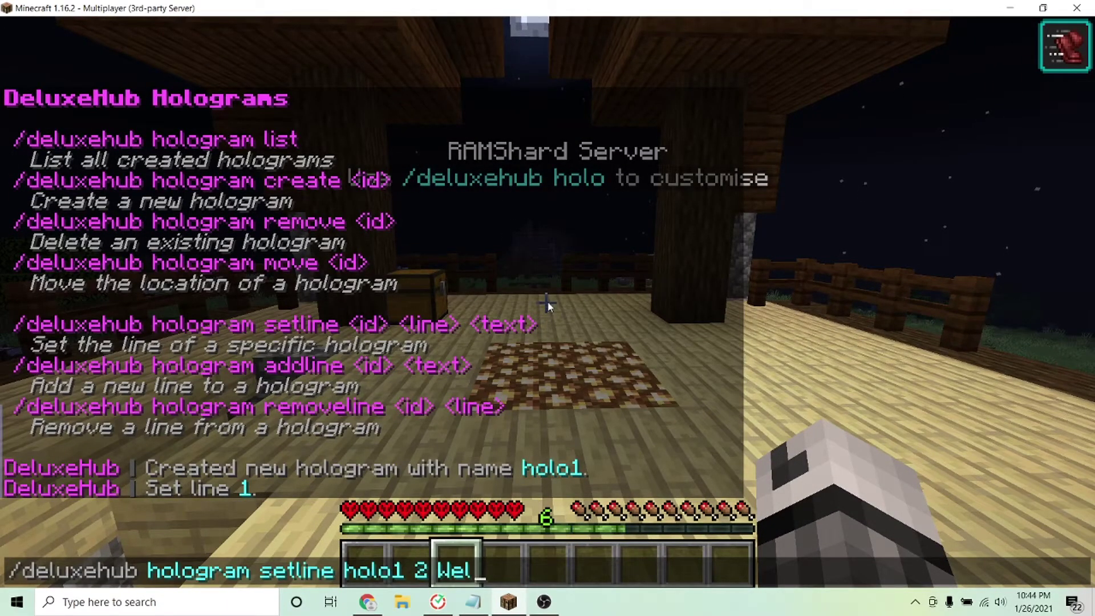
pyautogui.write('come!')
pyautogui.press('Return')
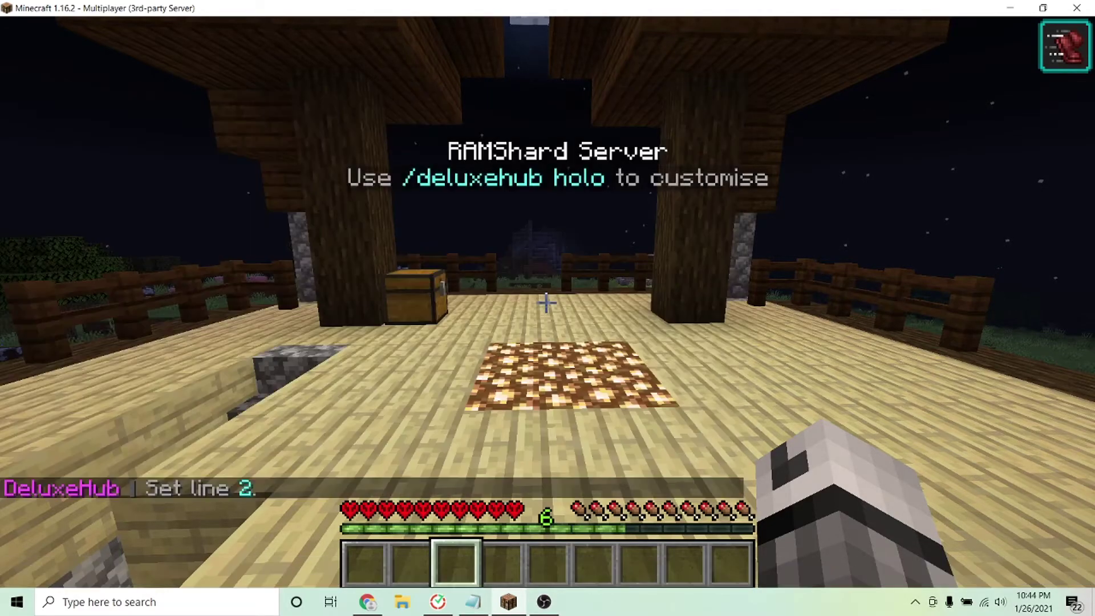
# Walk to another spot on the wooden platform and relocate hologram holo1 there with /deluxehub hologram move.
pyautogui.press('w')
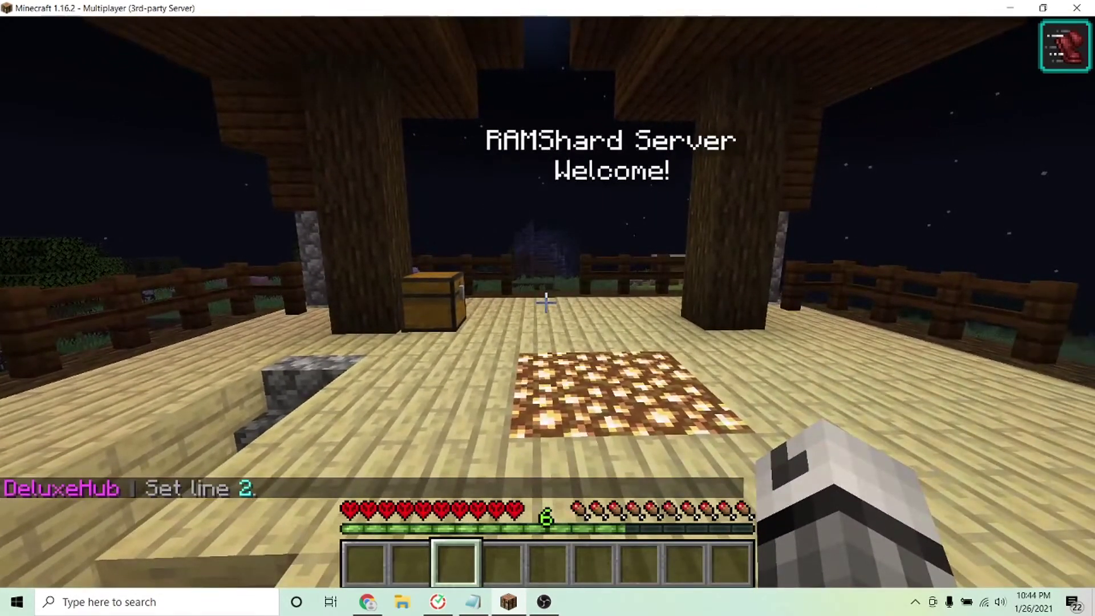
pyautogui.press('w')
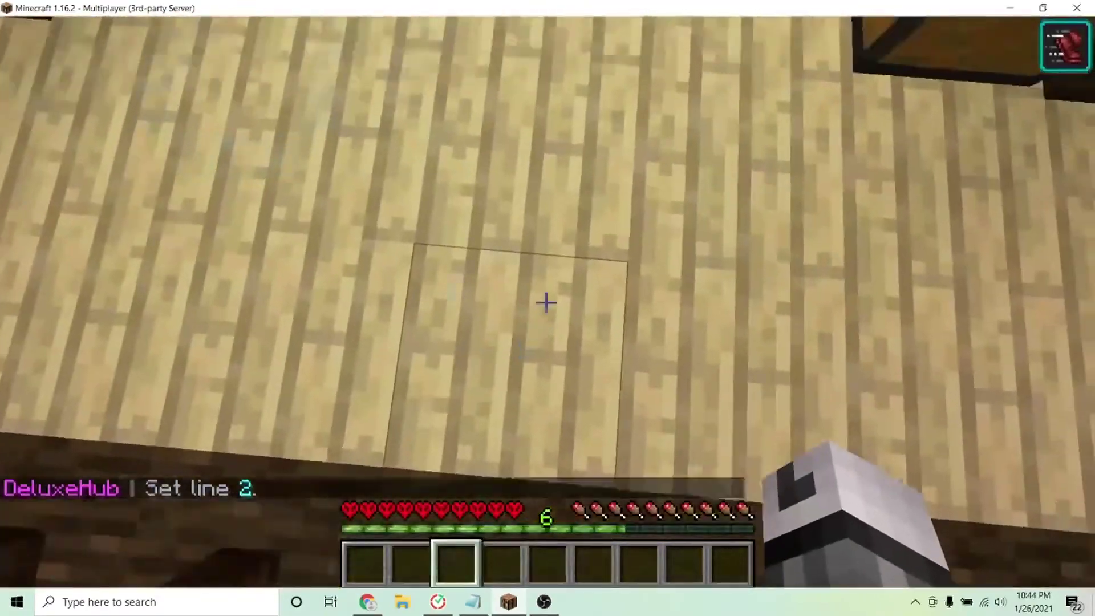
pyautogui.write('/?')
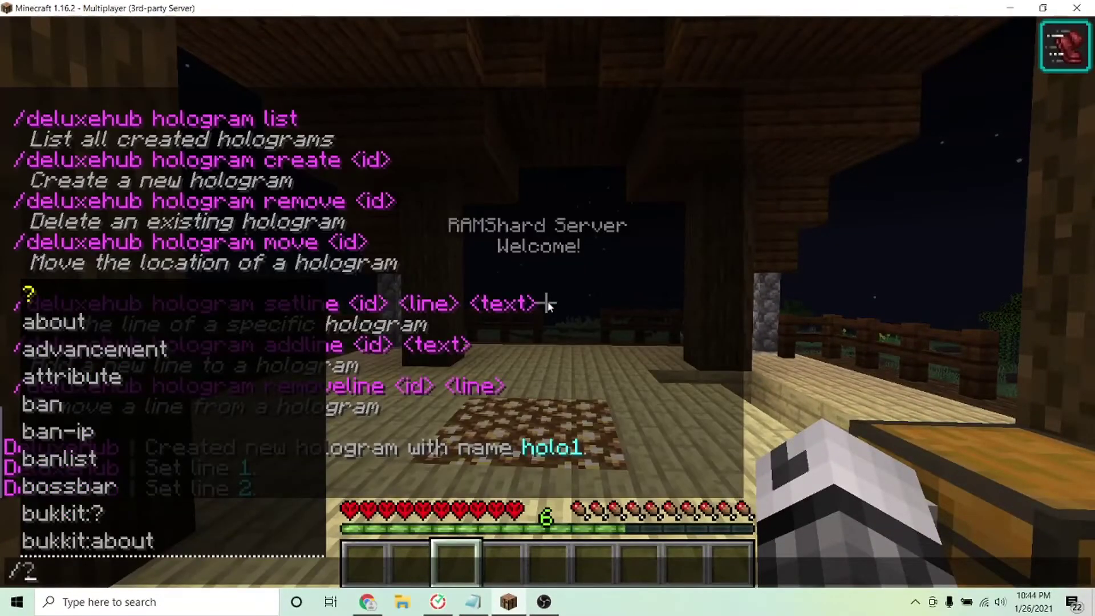
pyautogui.press('Up')
pyautogui.press('Up')
pyautogui.write('del')
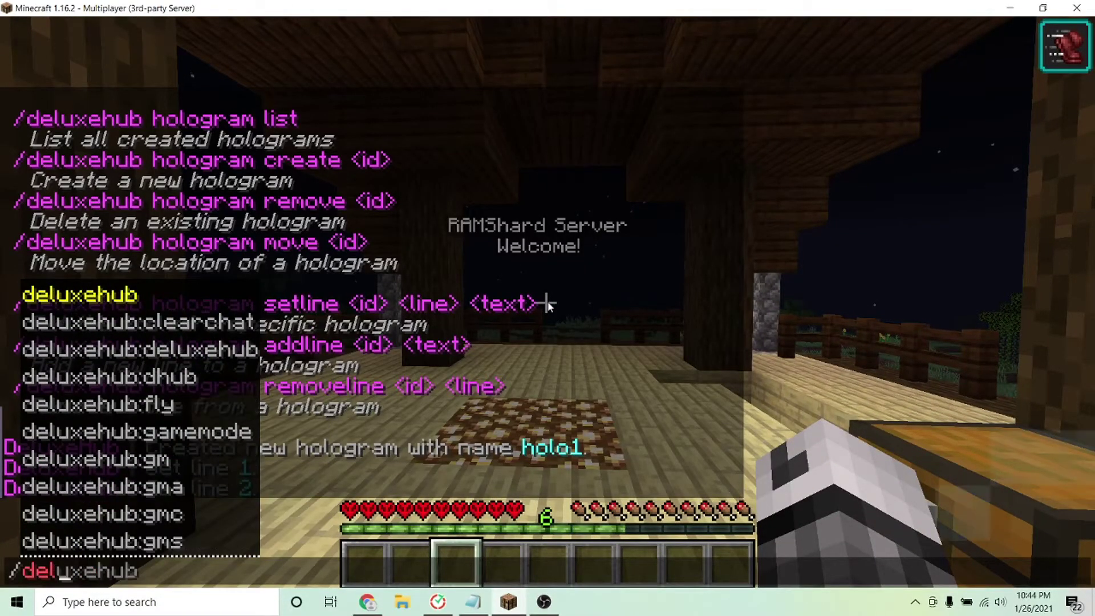
pyautogui.write('uxehub hologram')
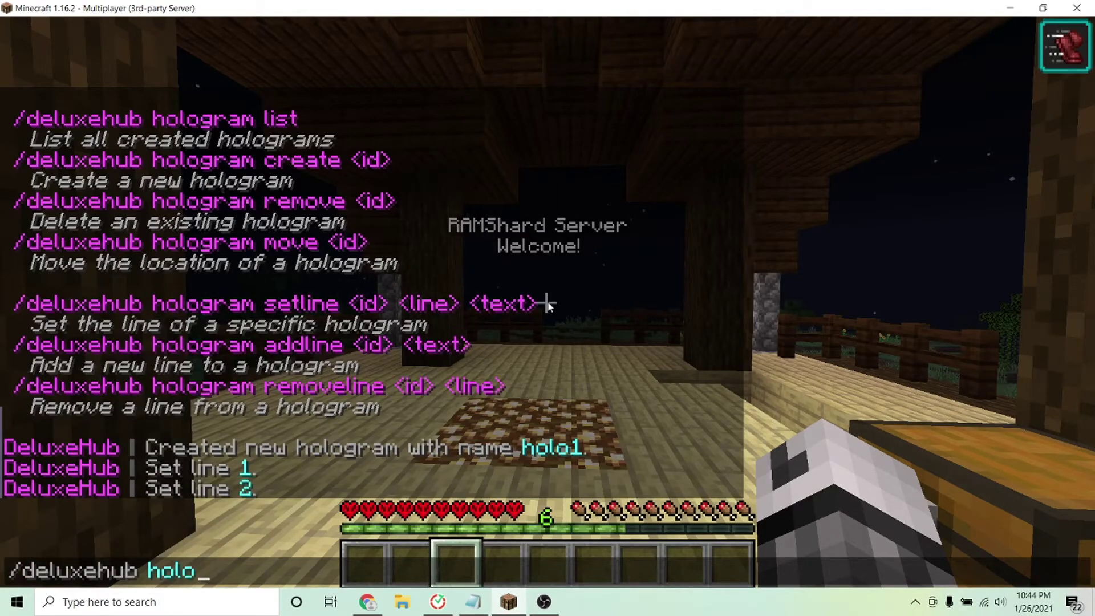
pyautogui.write(' move holo1')
pyautogui.press('Return')
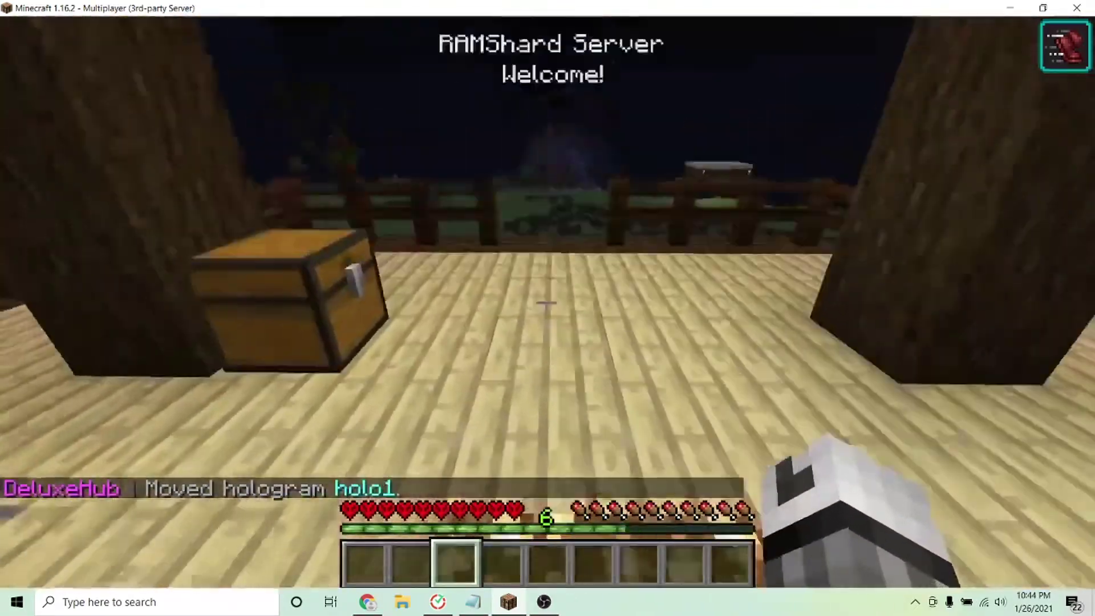
# Repeat the move command for holo1 to reposition it at the new standing spot, and step back to view it.
pyautogui.press('t')
pyautogui.press('Up')
pyautogui.press('Return')
pyautogui.press('s')
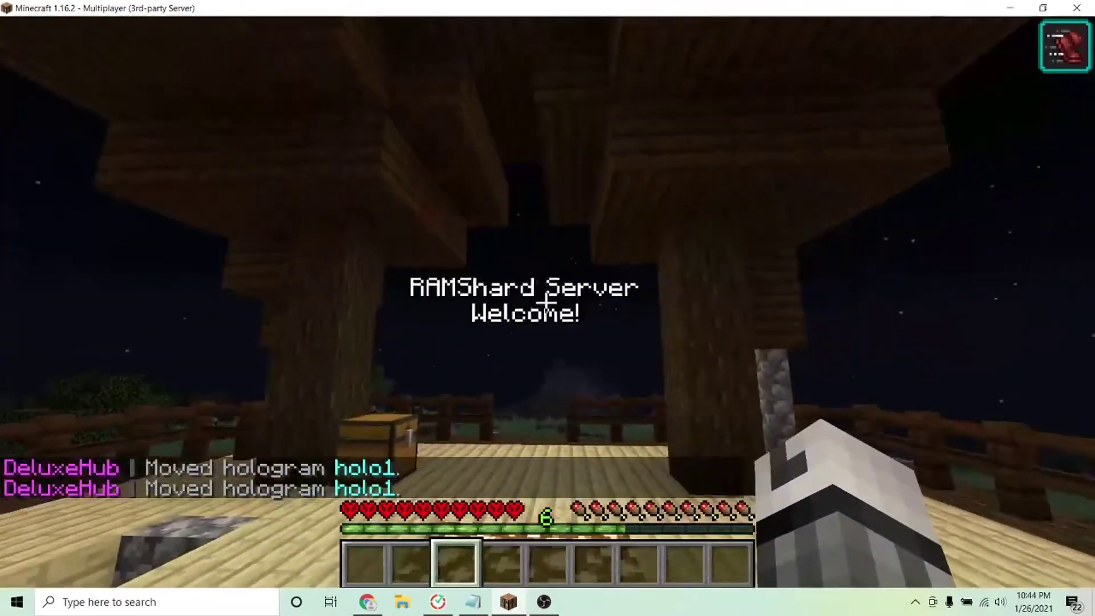